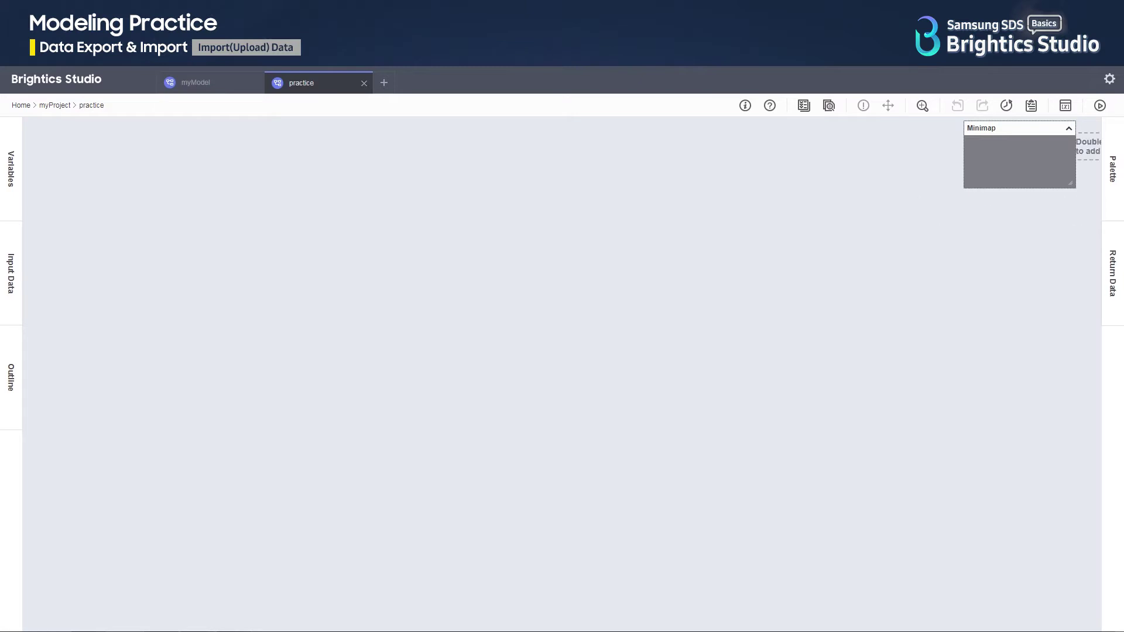
- Search the palette's repository data for "sam" and select sample_iris.csv in the upload folder
click(1106, 206)
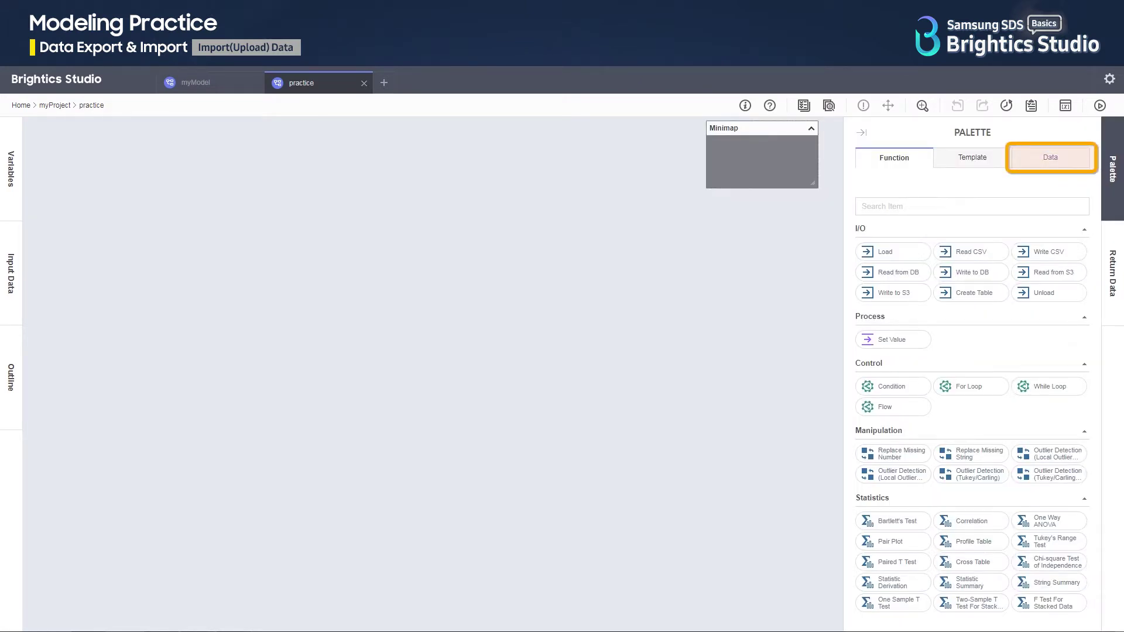
click(1050, 157)
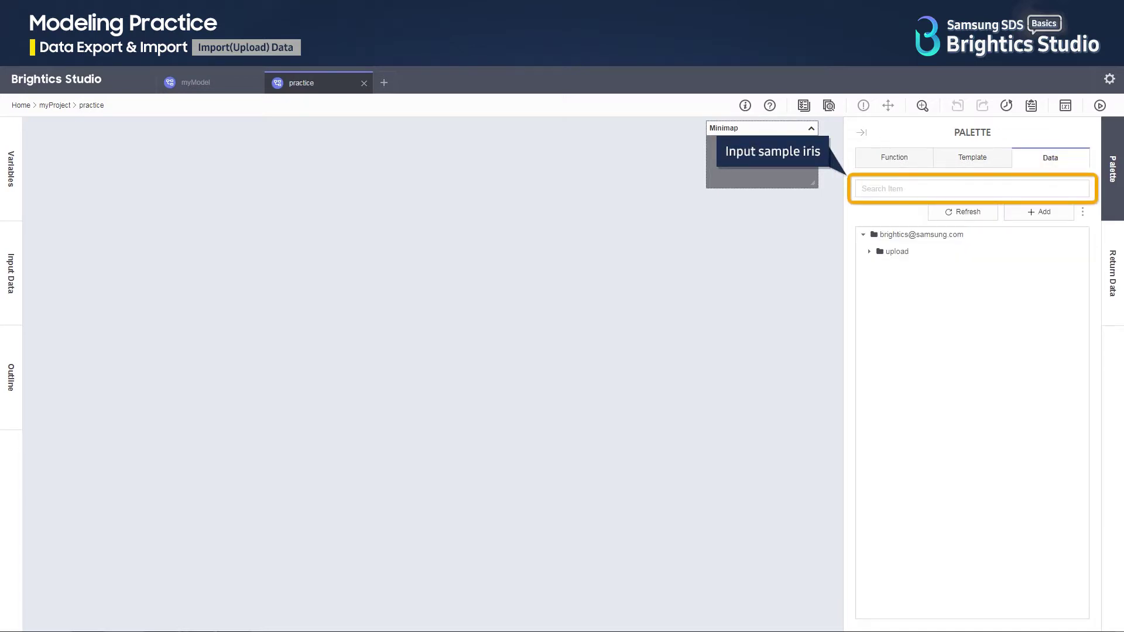
click(966, 189)
text(sam)
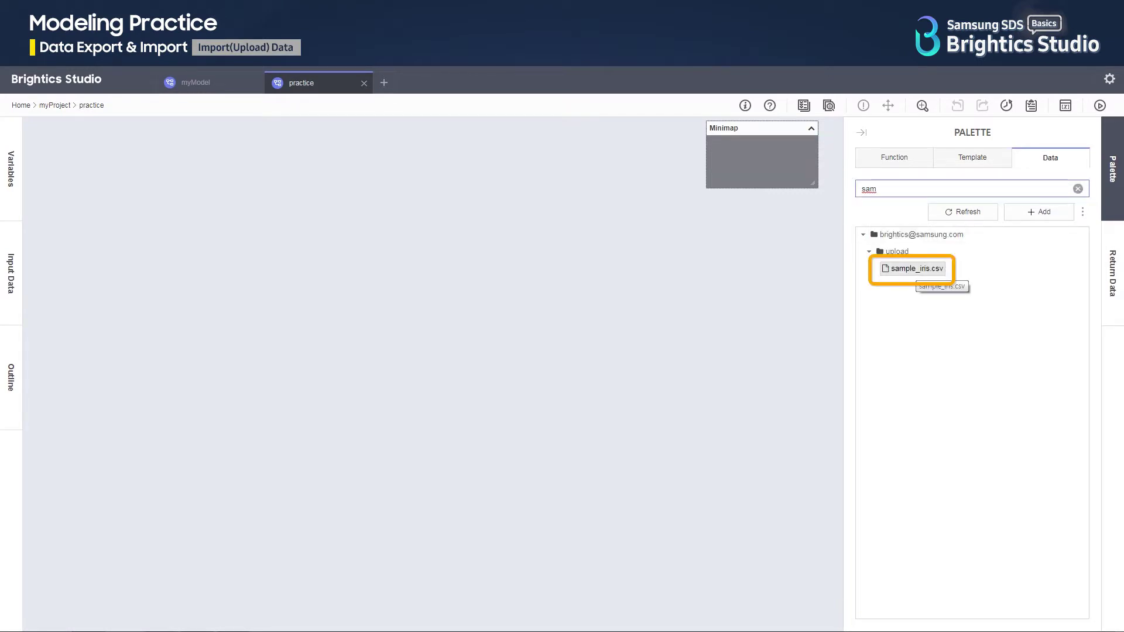
click(916, 270)
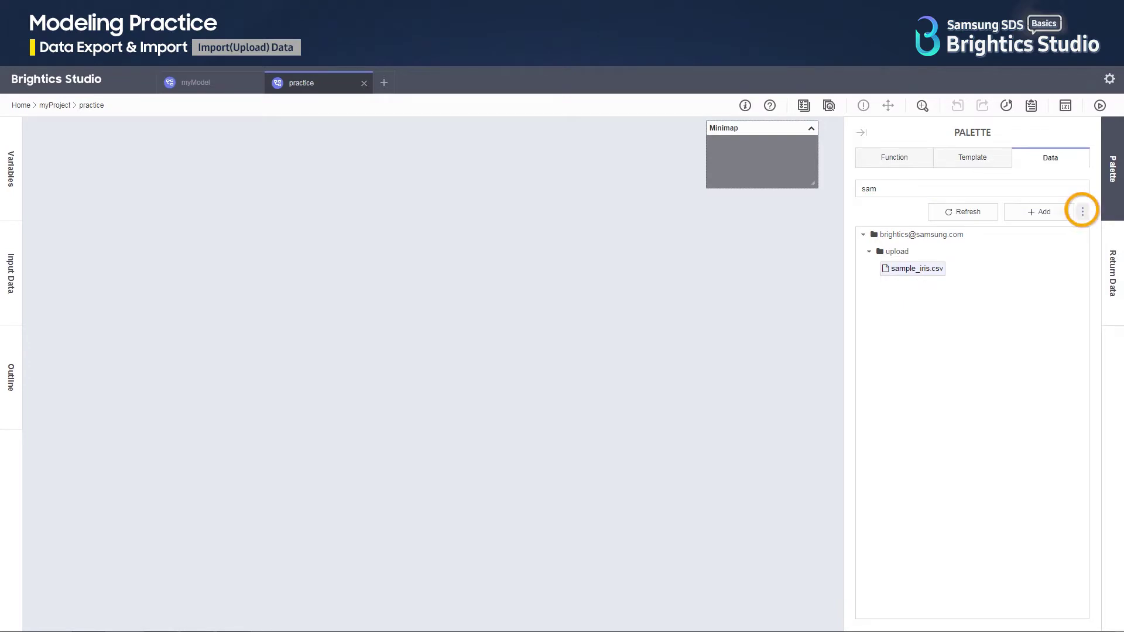
- Export sample_iris.csv with the Comma delimiter and show the downloaded file in its folder
click(1082, 212)
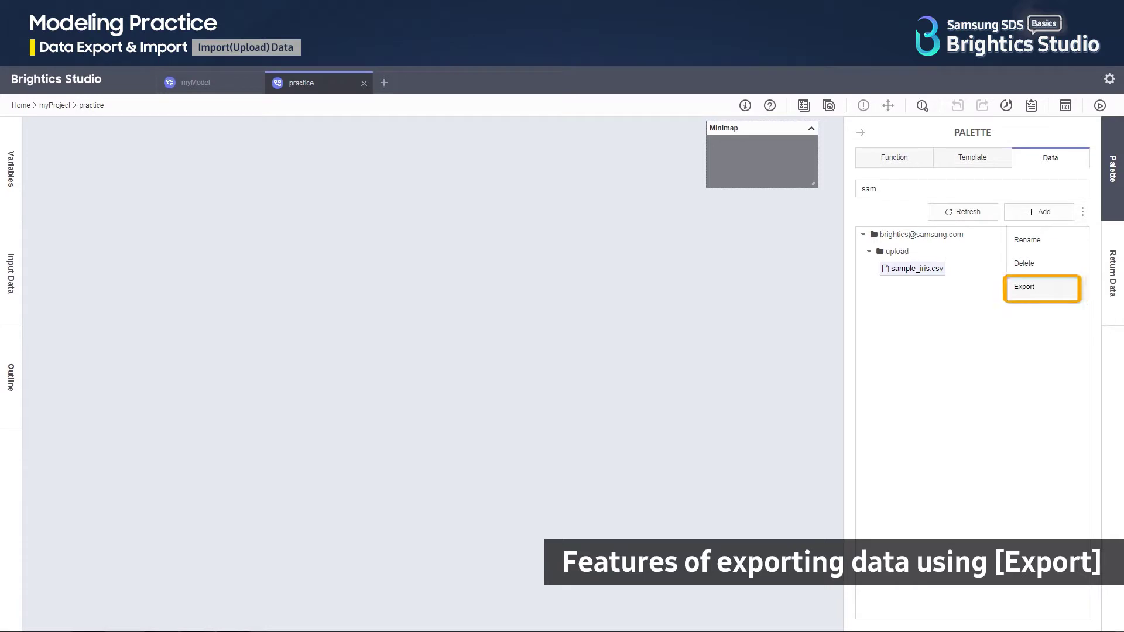
click(1041, 287)
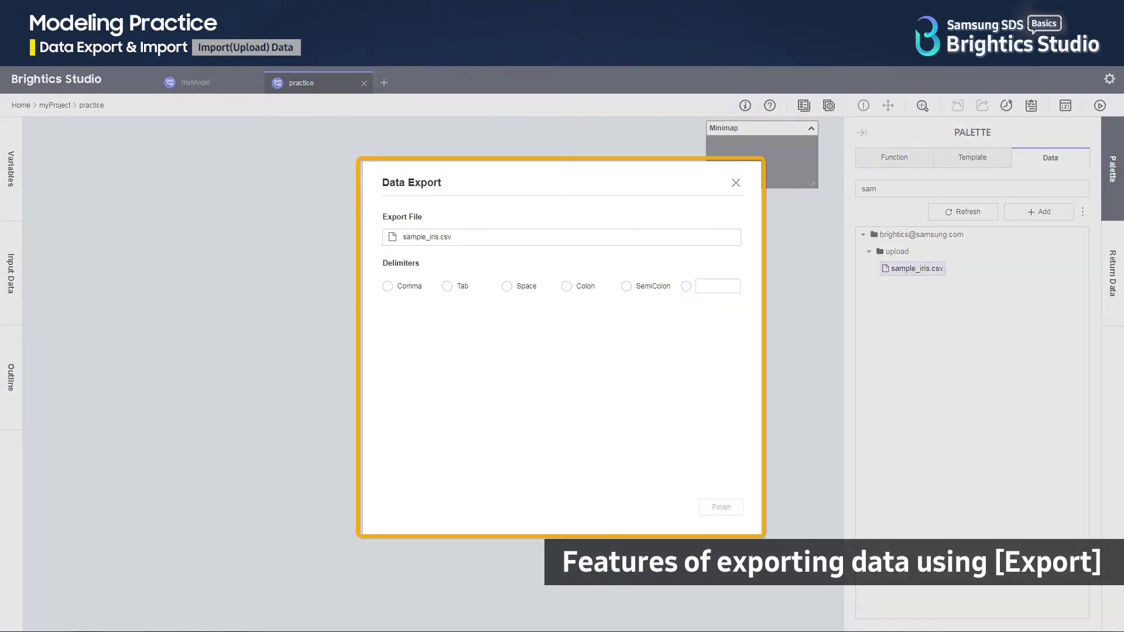
click(387, 286)
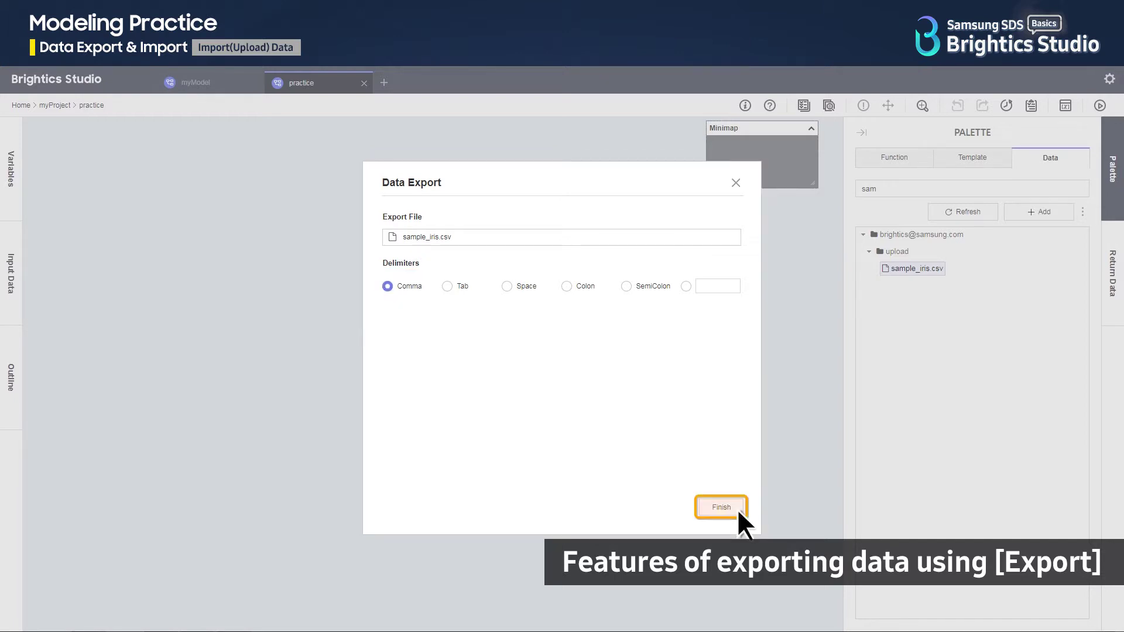
click(721, 507)
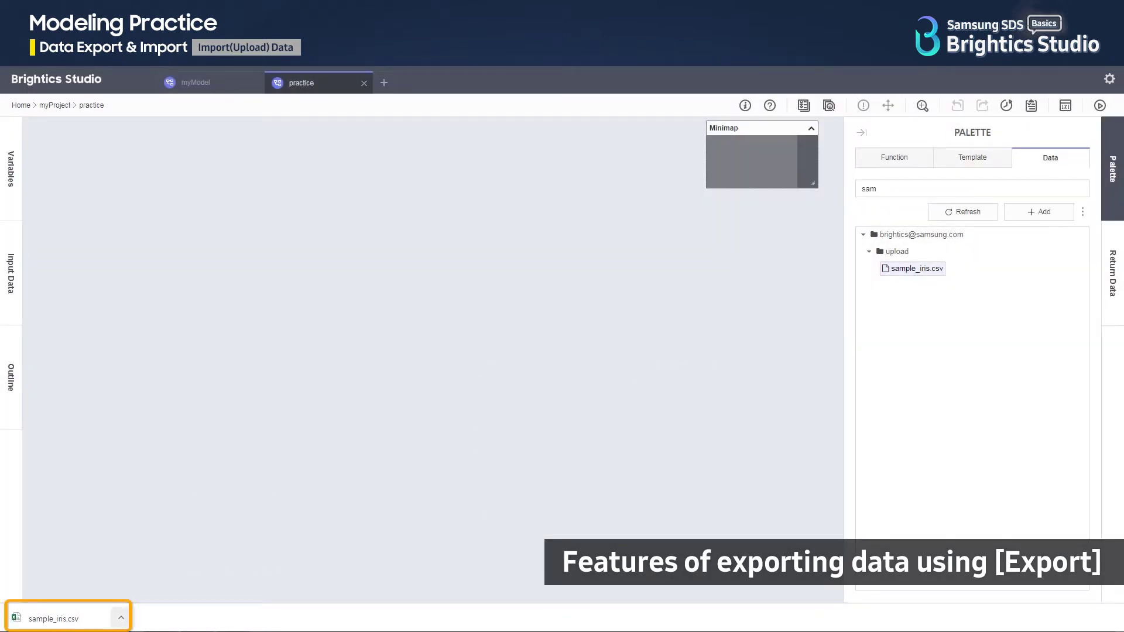
click(120, 618)
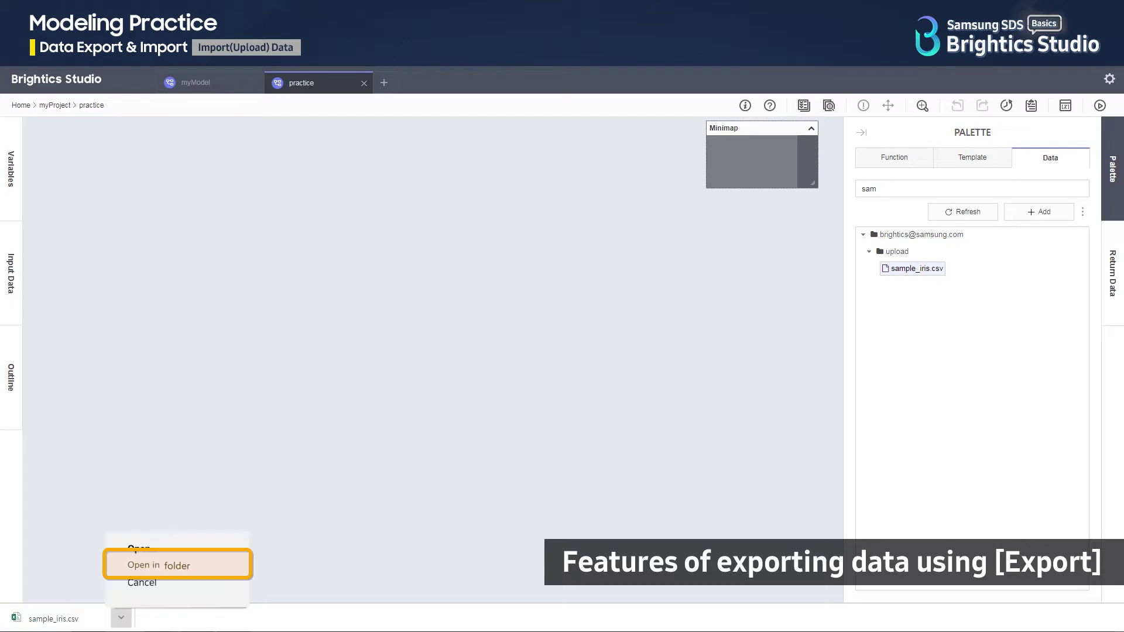
click(173, 565)
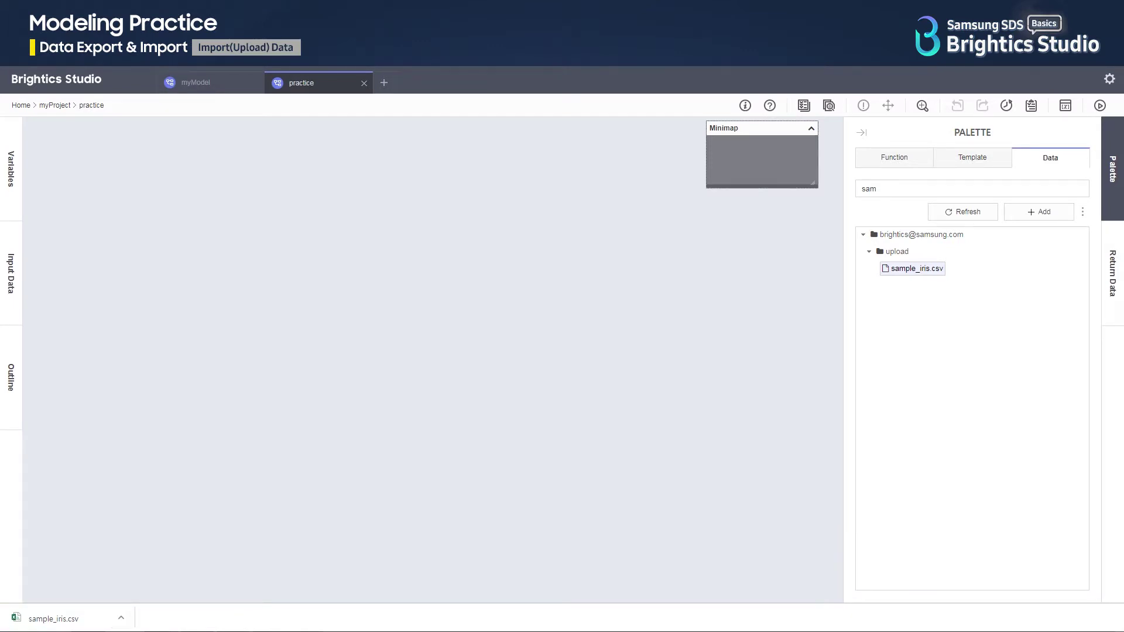
- Start adding data from a local file and rename the downloaded sample_iris file to iris
click(1012, 216)
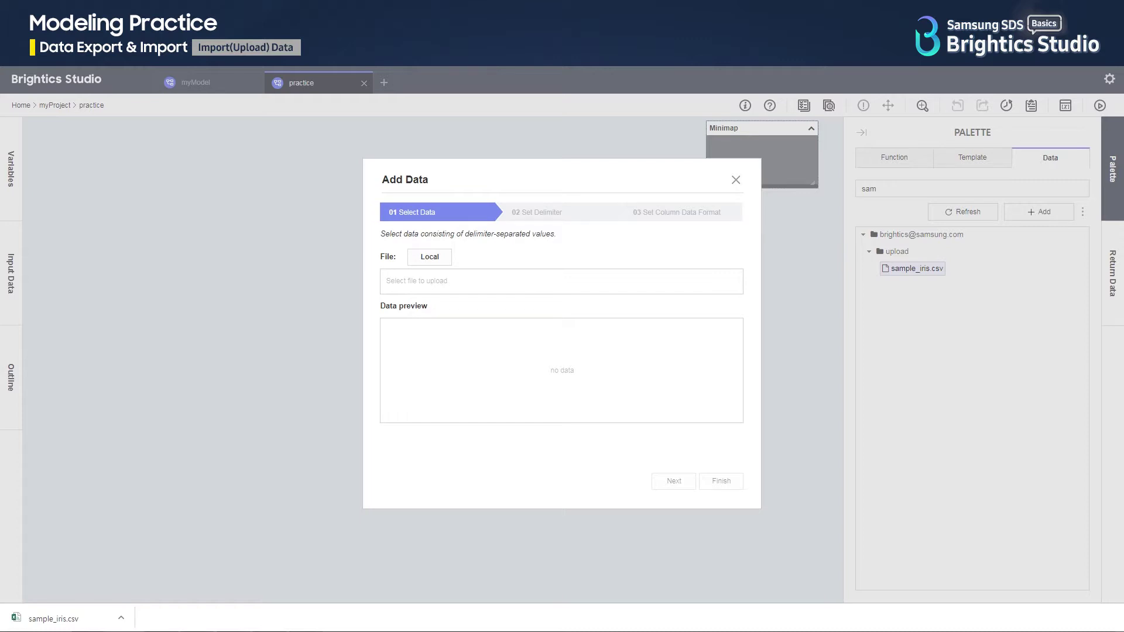
click(449, 262)
key(F2)
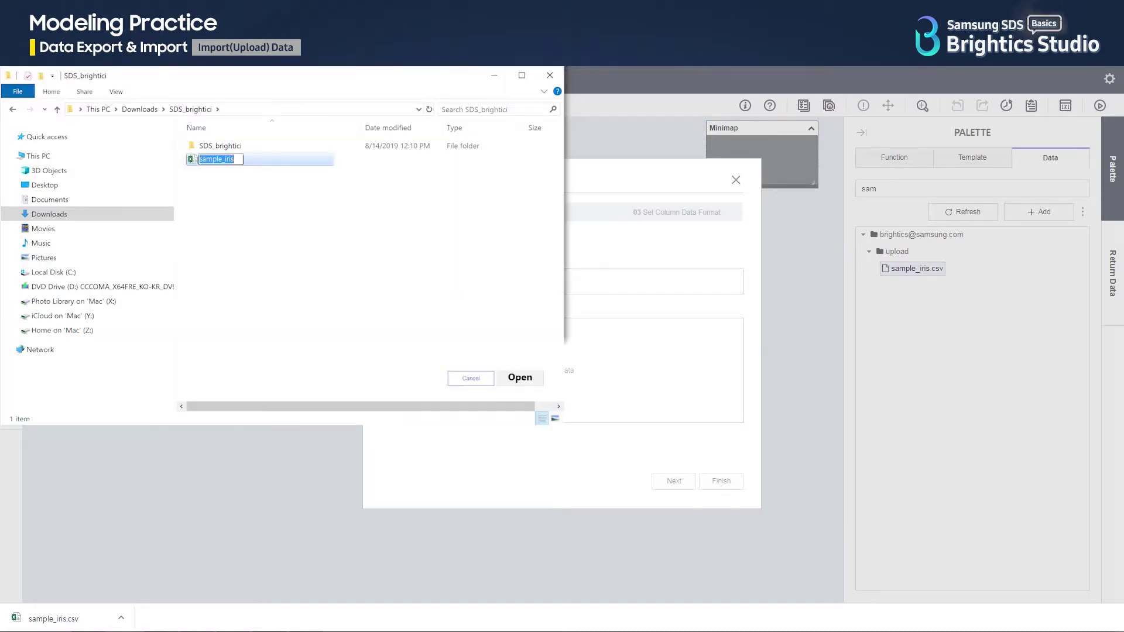
key(End)
key(Left)
key(Left)
key(Left)
key(Left)
key(shift+Home)
key(BackSpace)
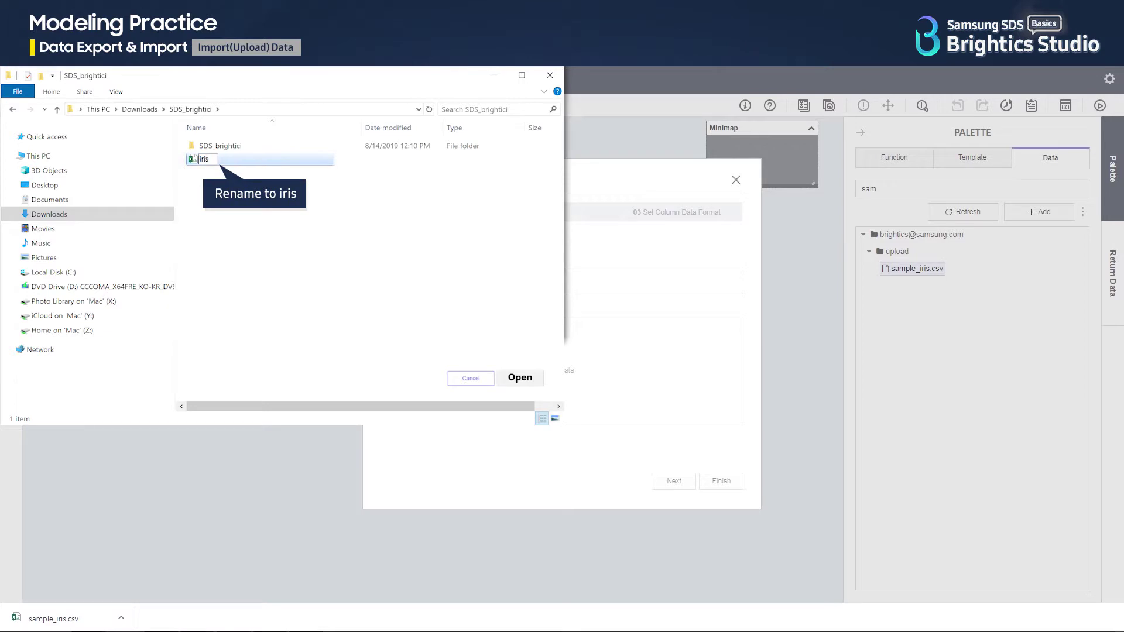
key(Return)
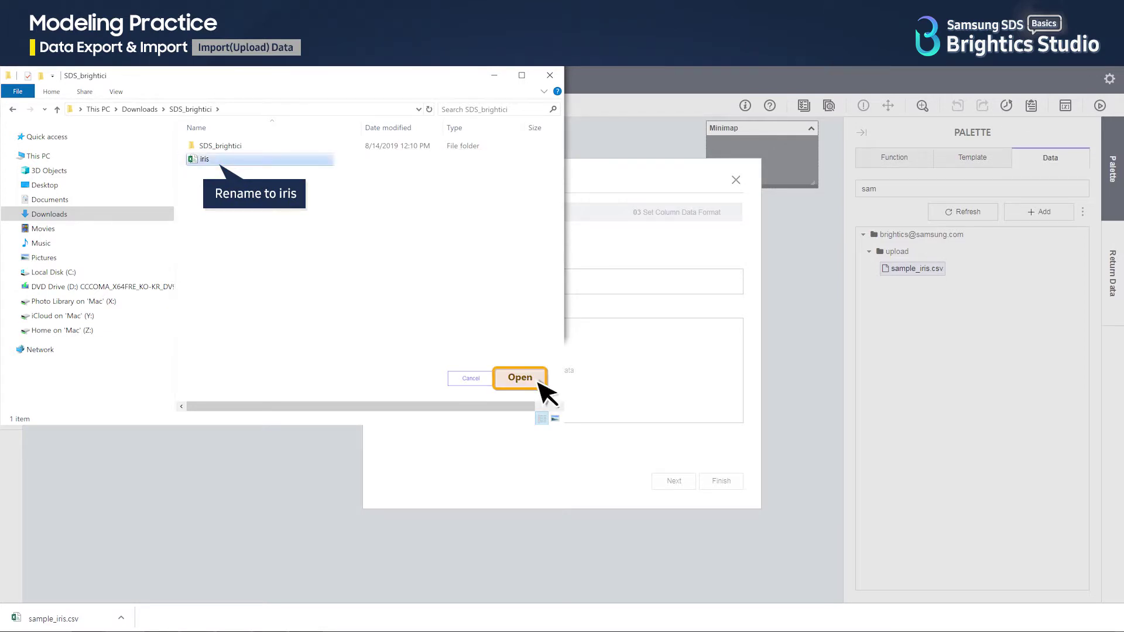
- Load the iris file for upload, try the Tab and custom delimiters, and settle on Comma
click(539, 383)
click(441, 276)
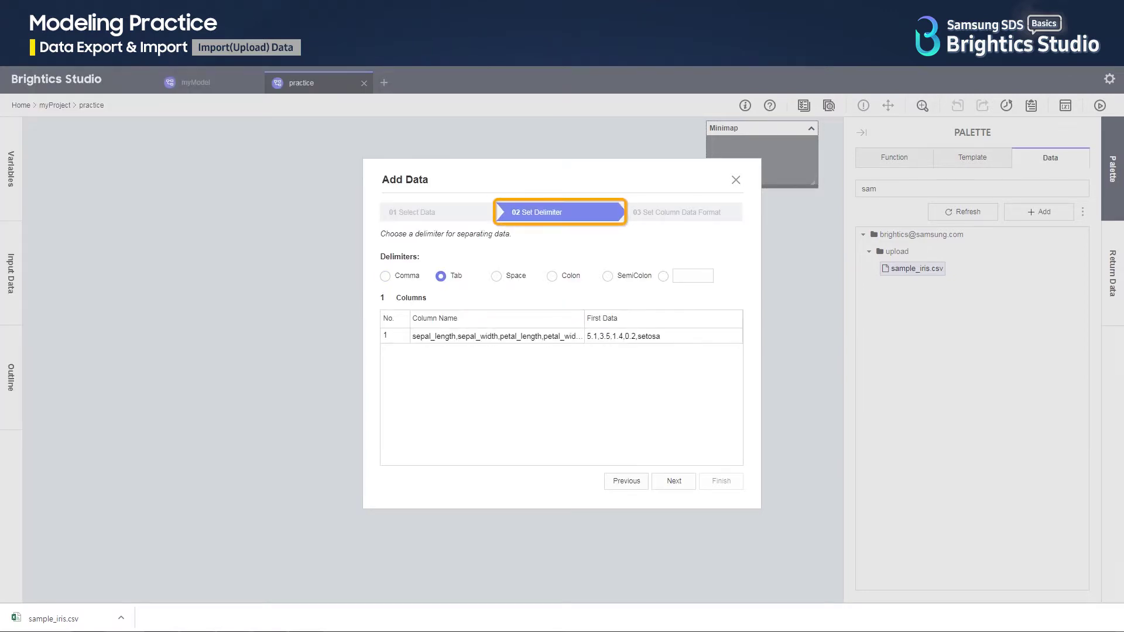
click(663, 276)
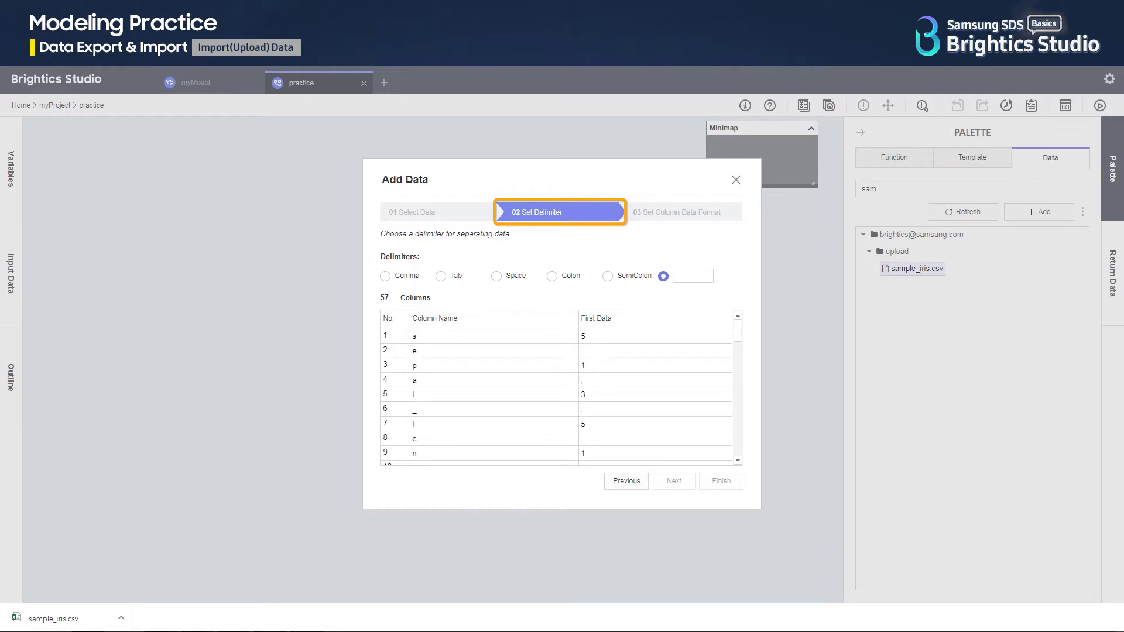
click(386, 276)
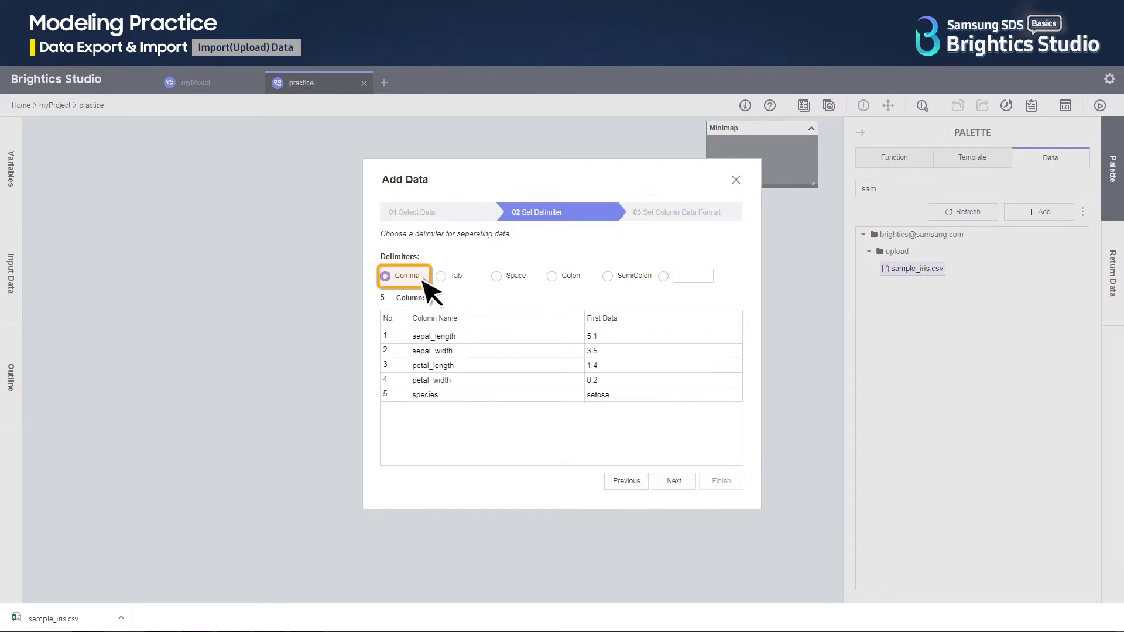
click(691, 486)
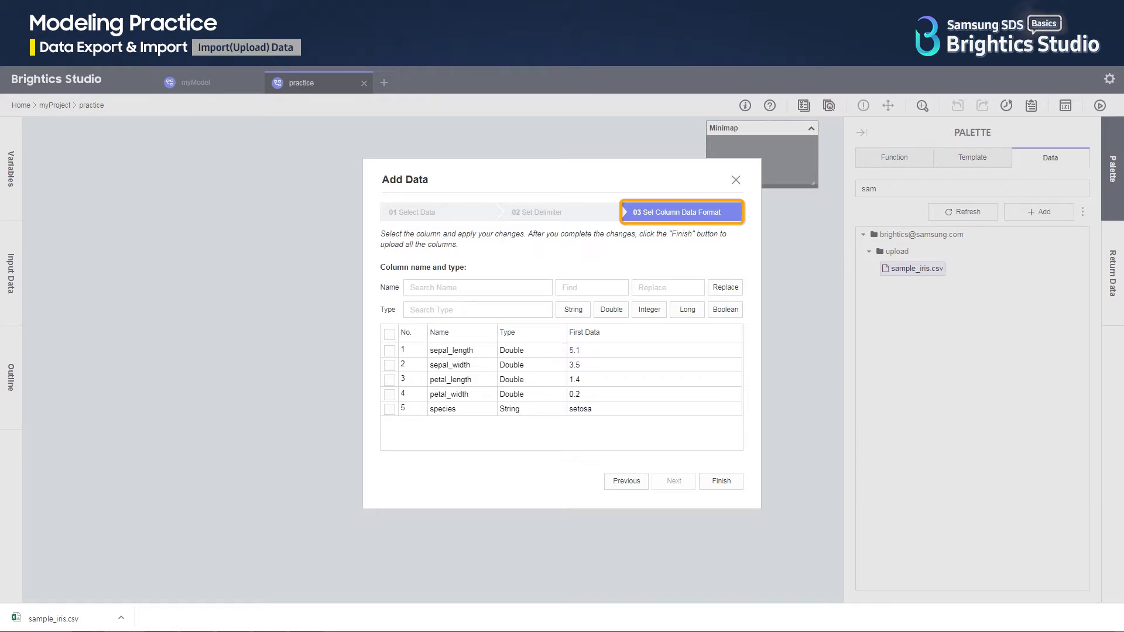
- Check the available data types for the species column, keep String, and finish the upload
click(532, 409)
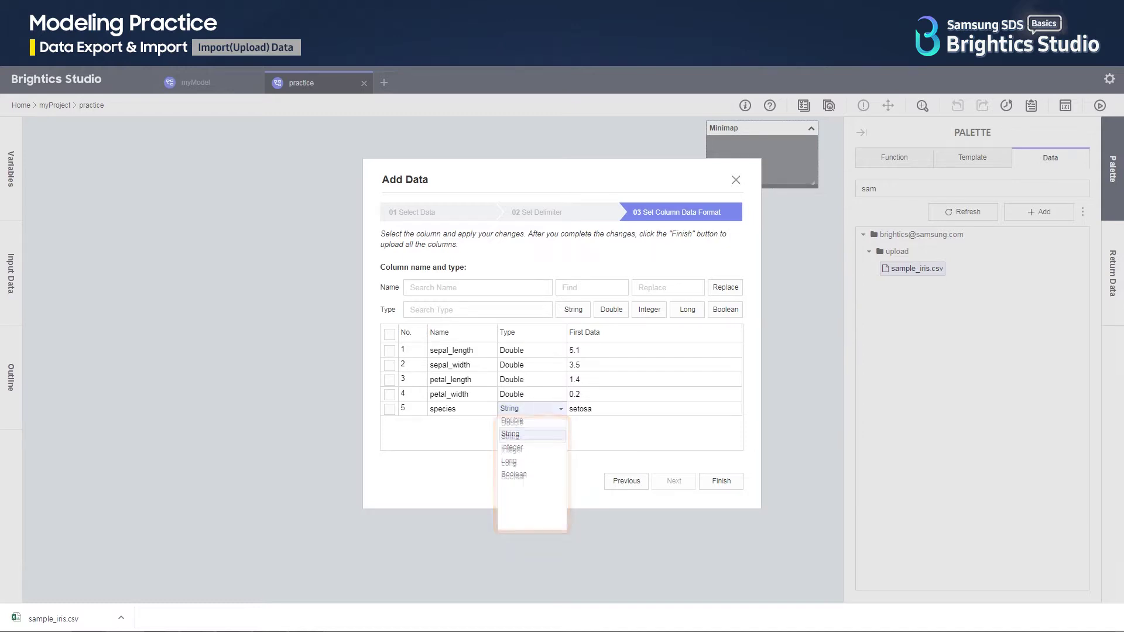
click(531, 409)
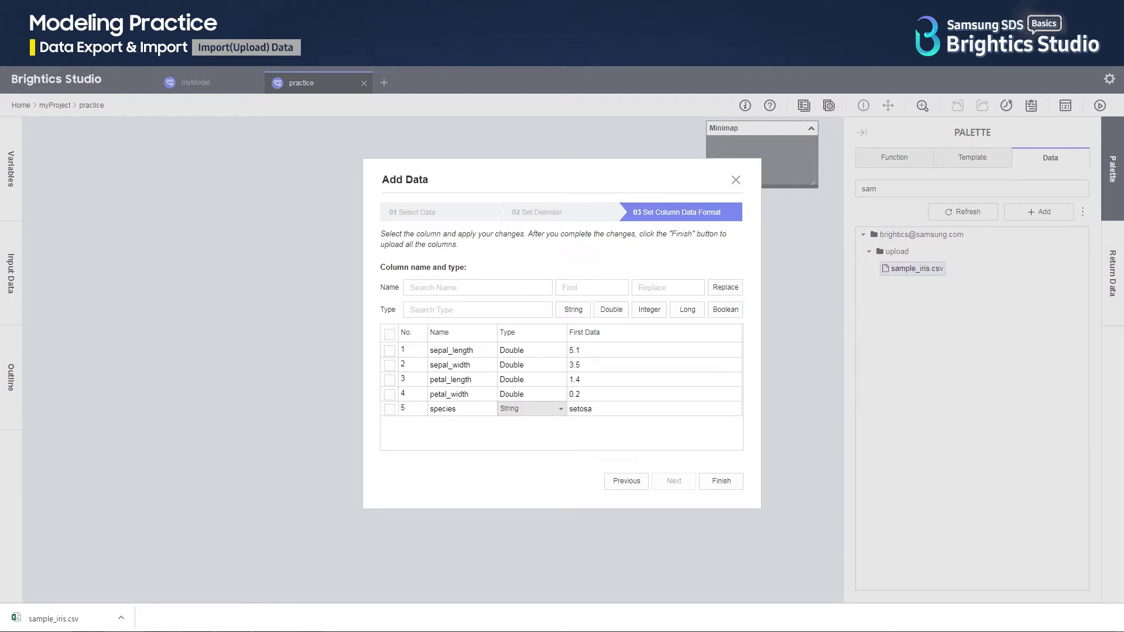
click(738, 484)
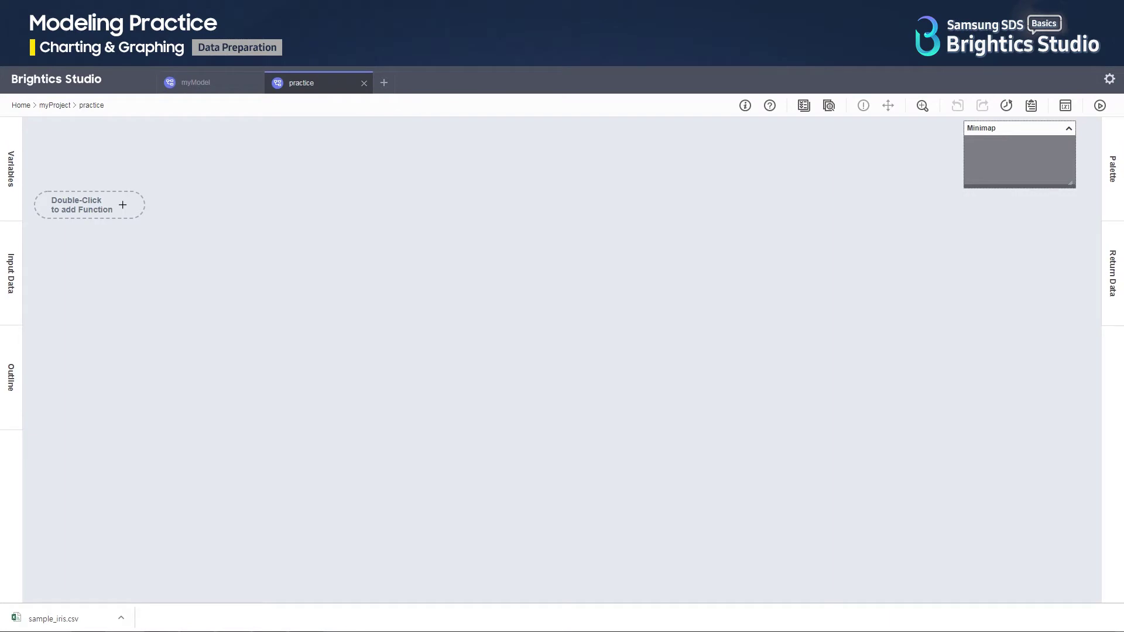
- Add a Load function to the practice model and run it with the default sample iris data
double_click(89, 204)
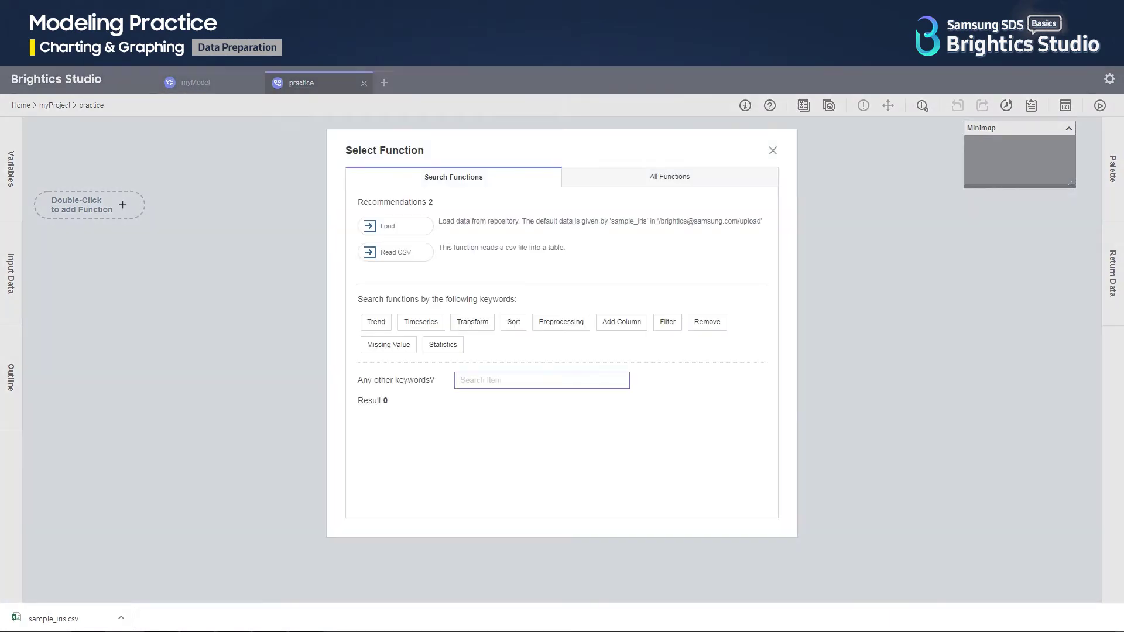
text(load)
click(420, 426)
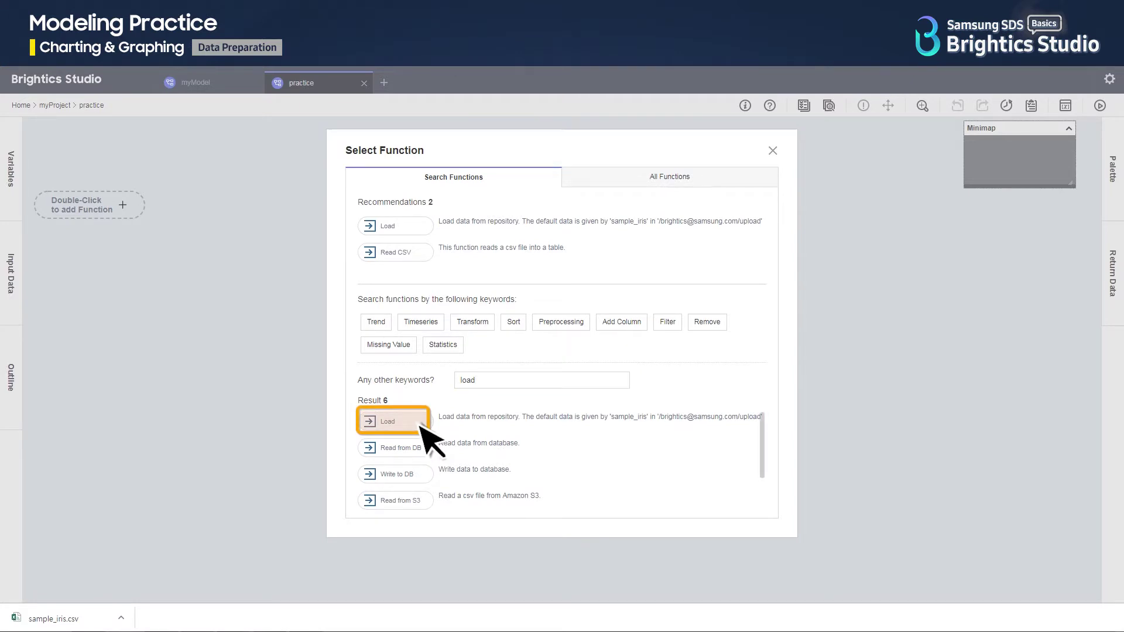
click(419, 426)
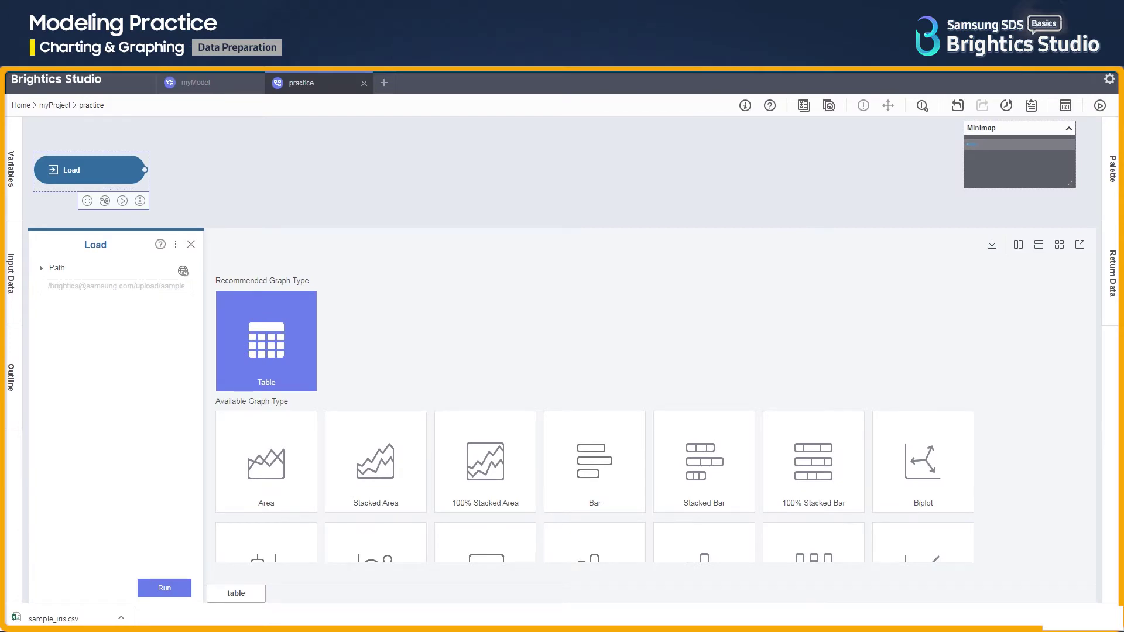
click(184, 590)
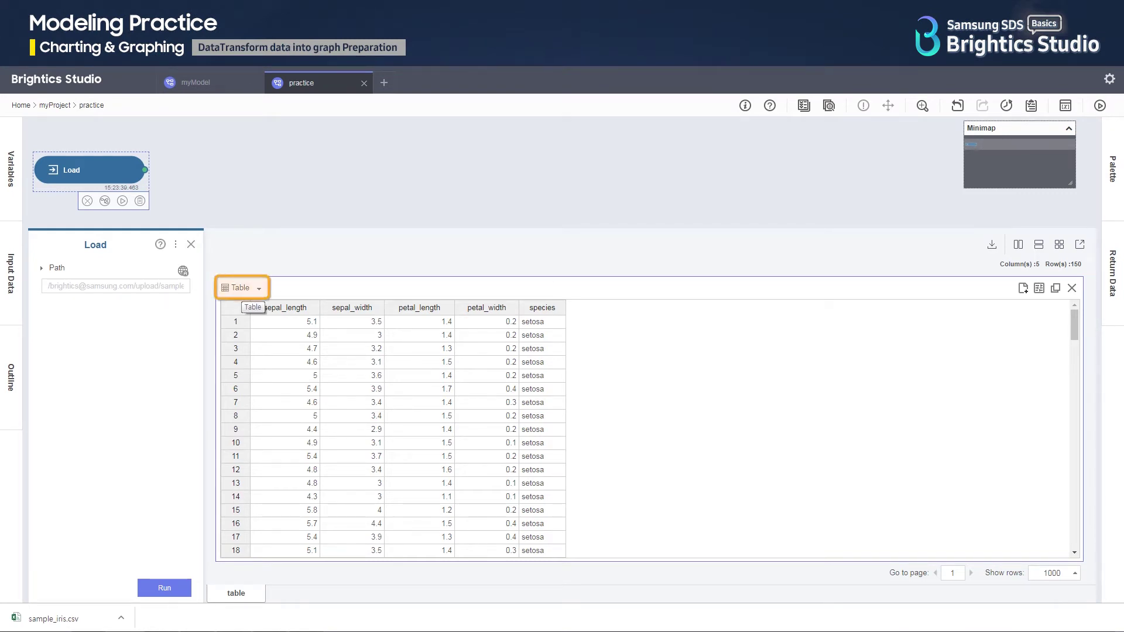
- Change the loaded data's display from Table to Scatter plot and inspect individual points
click(259, 288)
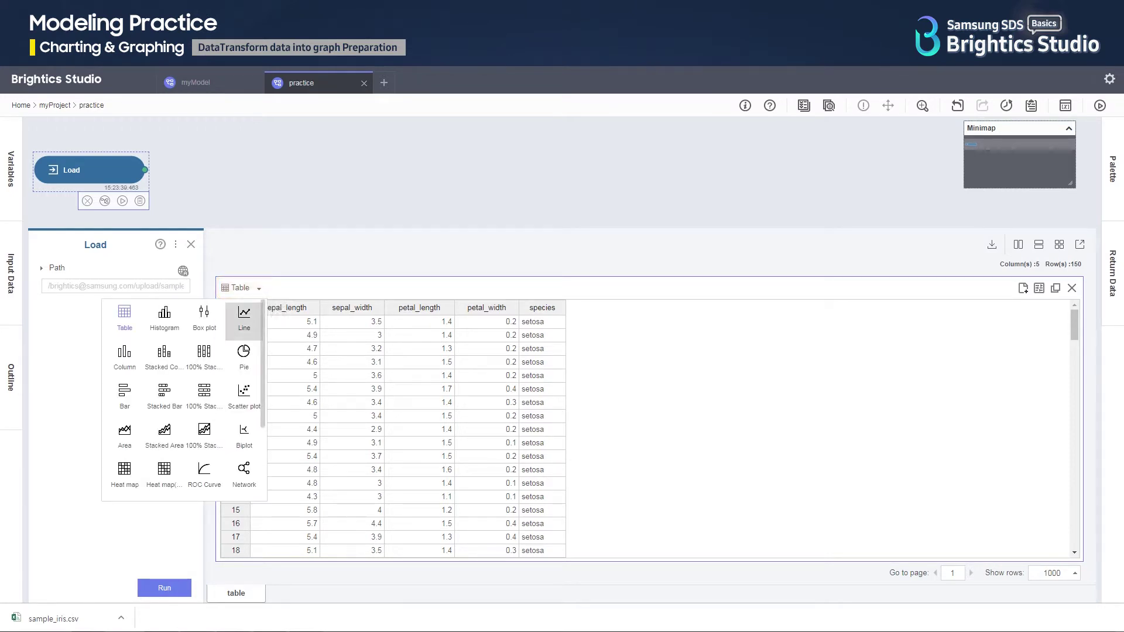
mouse_move(262, 337)
mouse_down()
mouse_move(262, 413)
mouse_move(262, 338)
mouse_up()
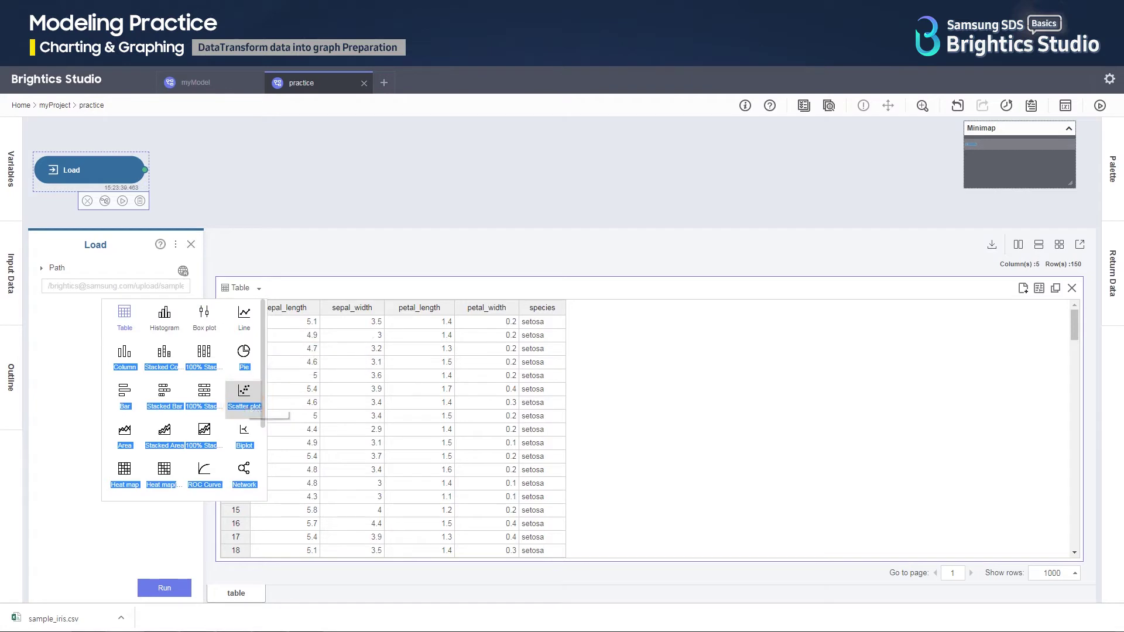
click(243, 394)
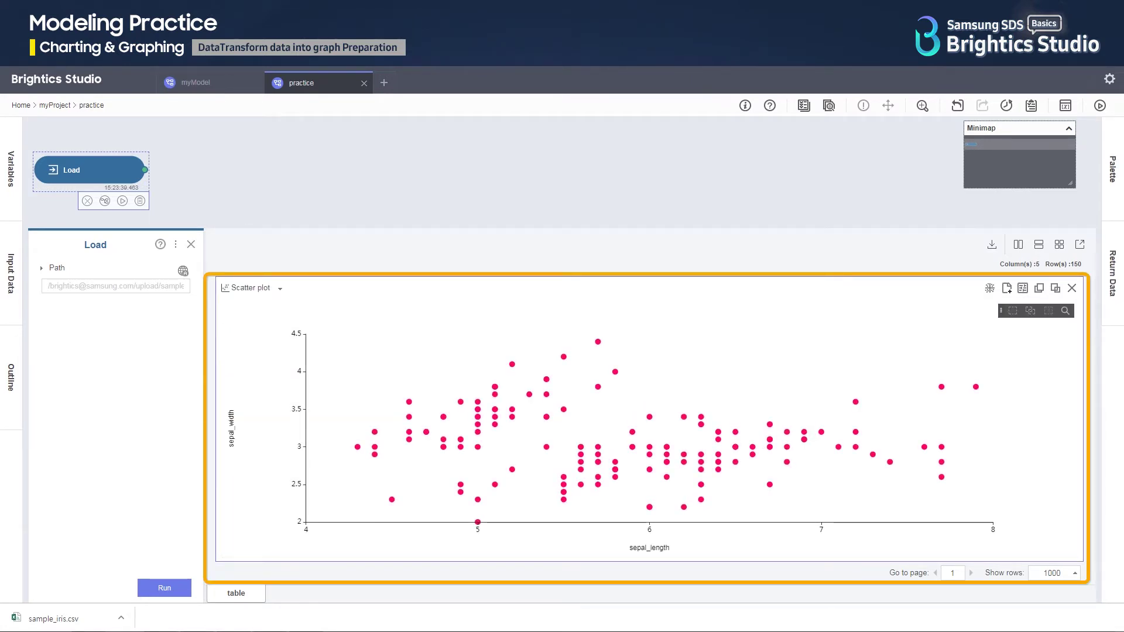
mouse_move(606, 346)
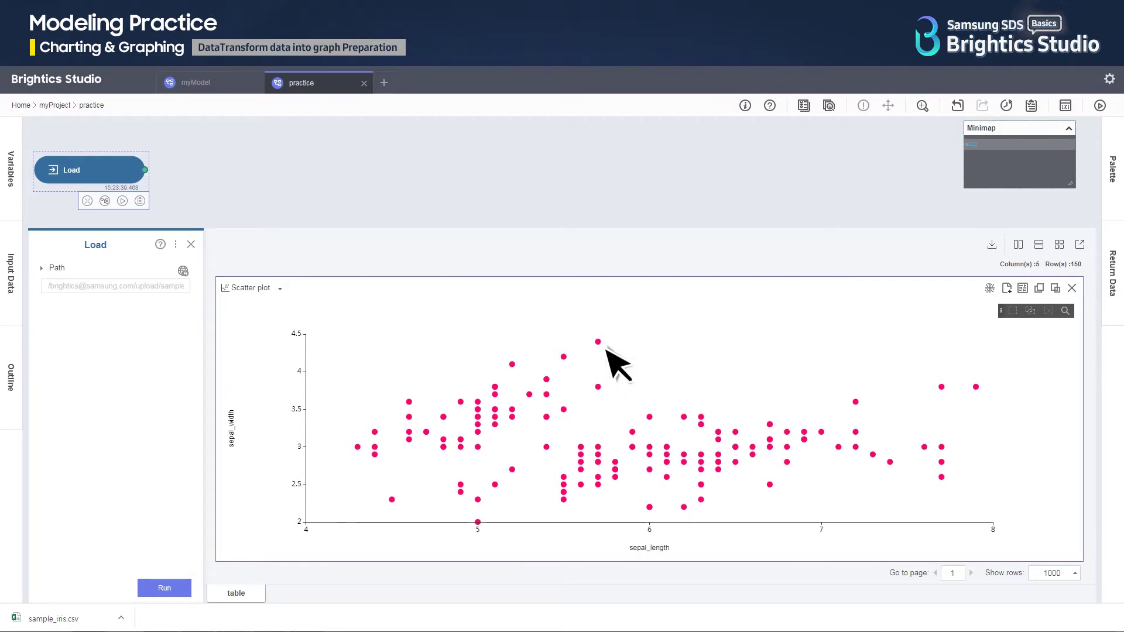
mouse_move(598, 386)
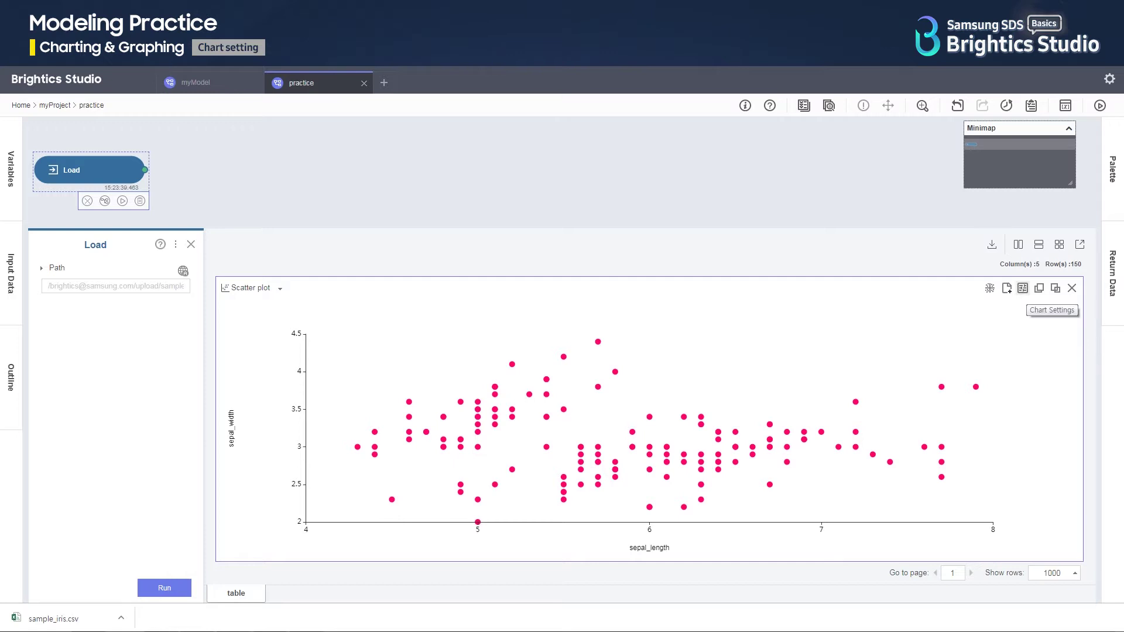
- Color the scatter plot's points by the species column and turn the versicolor series back on
click(1028, 296)
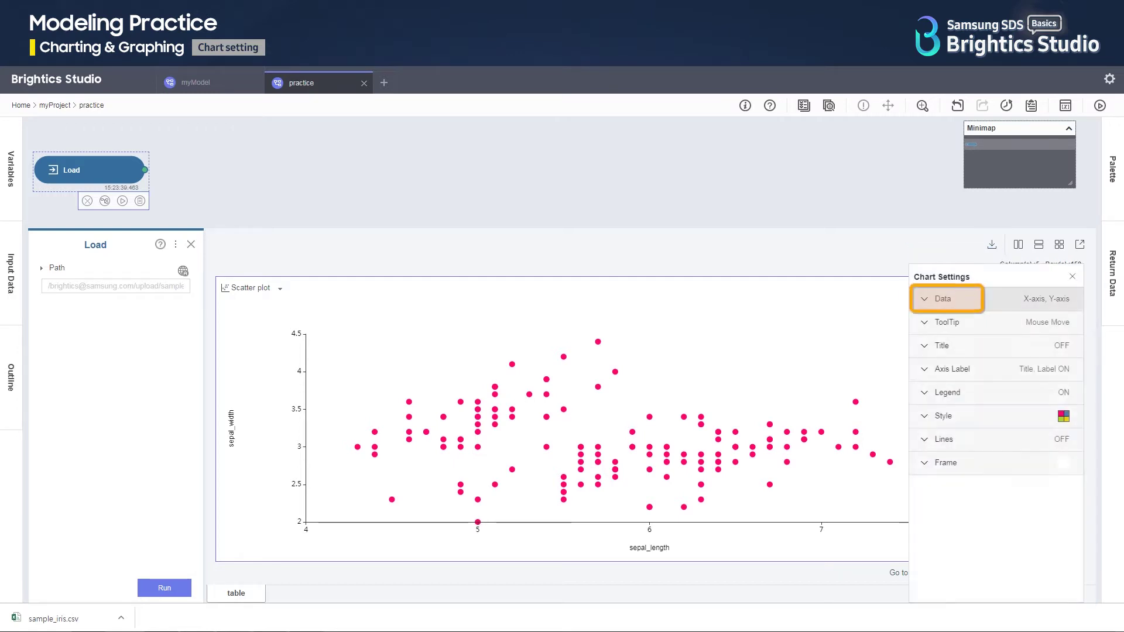
click(946, 299)
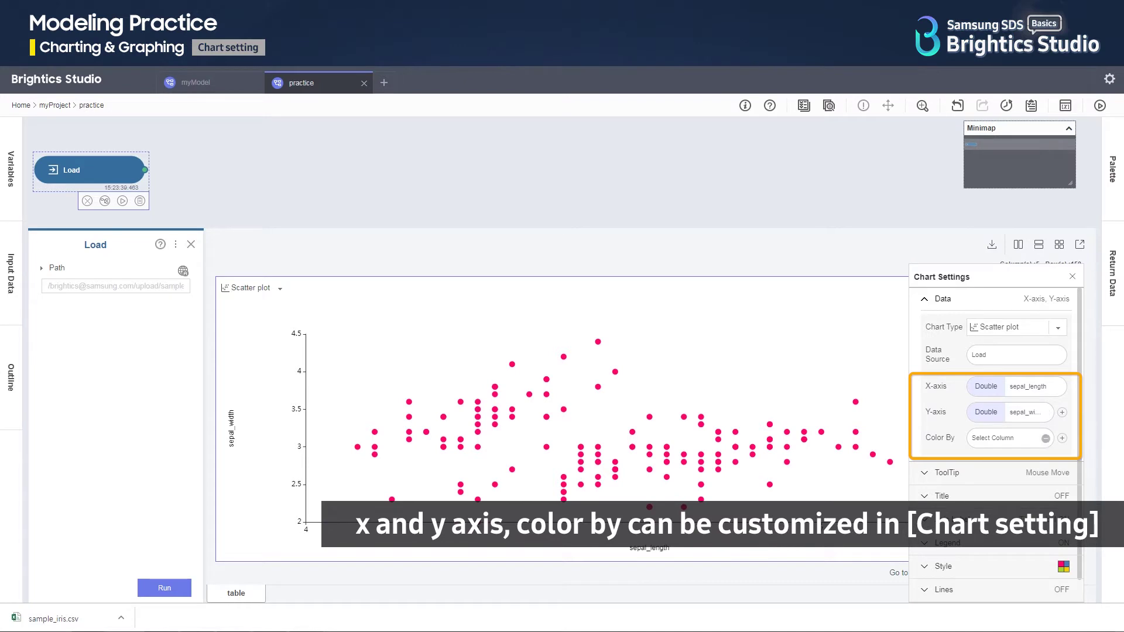
click(1004, 438)
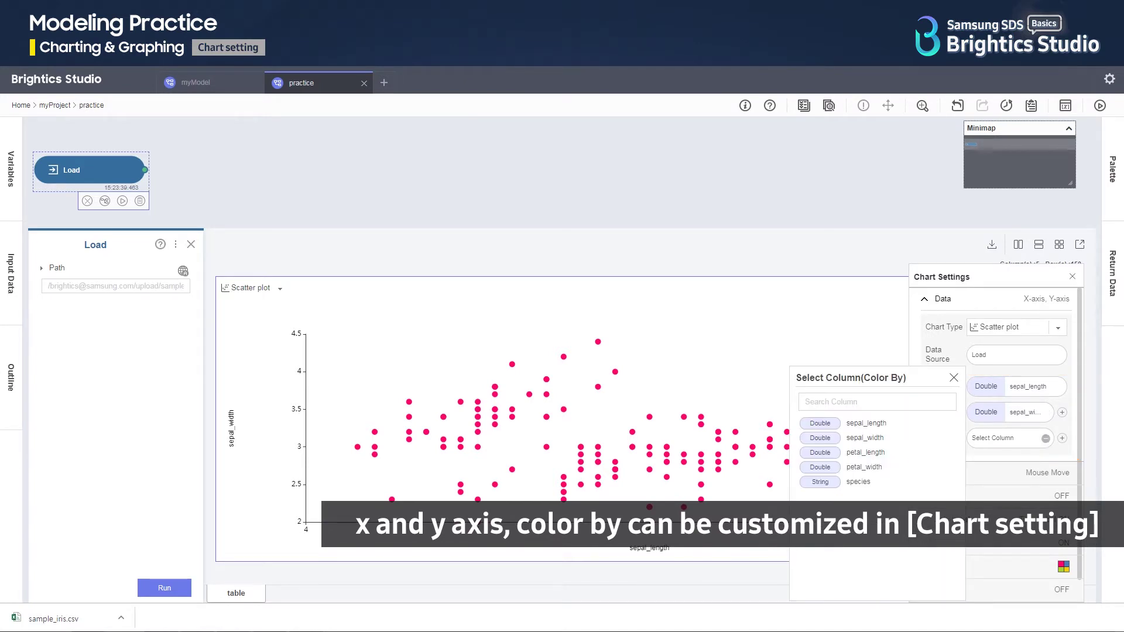
click(858, 481)
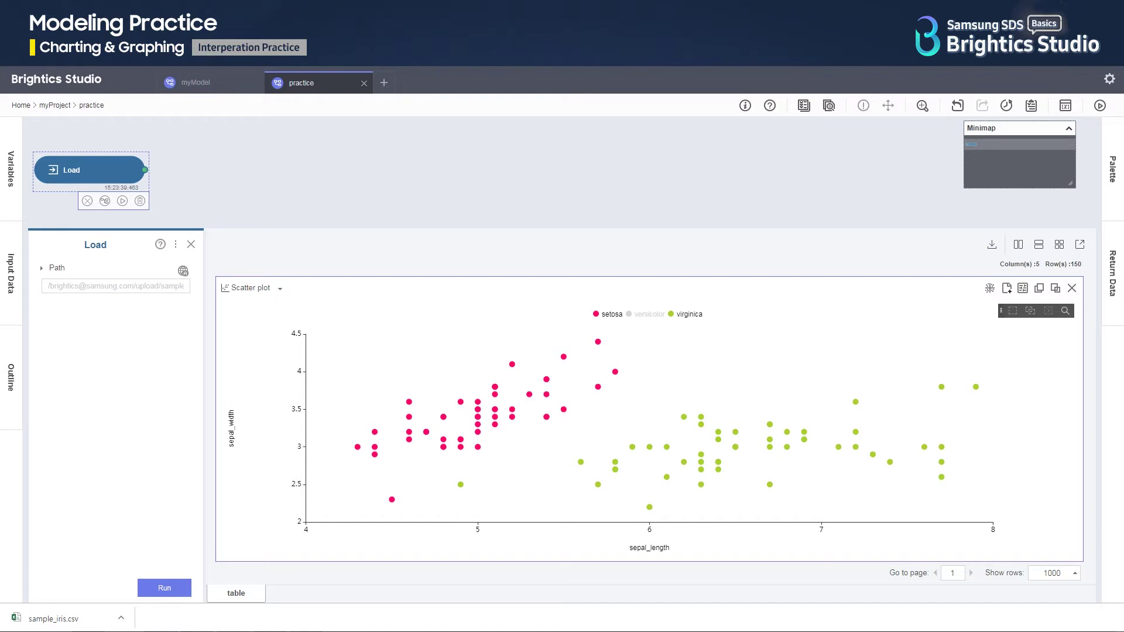
click(645, 314)
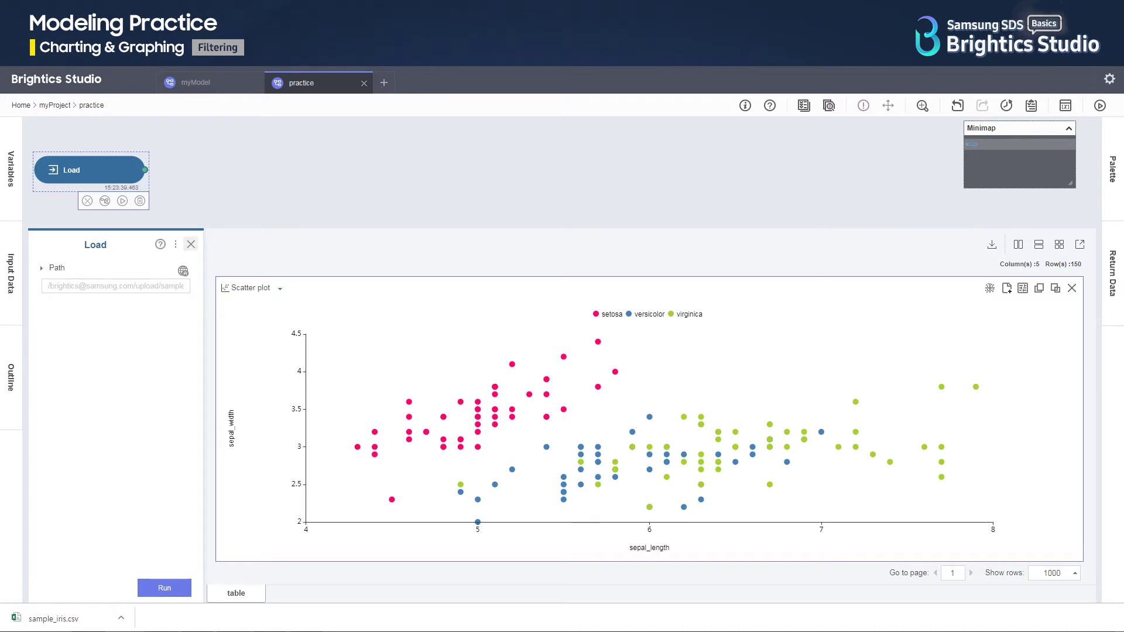
- Close the Load settings and add a Filter function after Load, finding it with the keyword "filter"
click(191, 244)
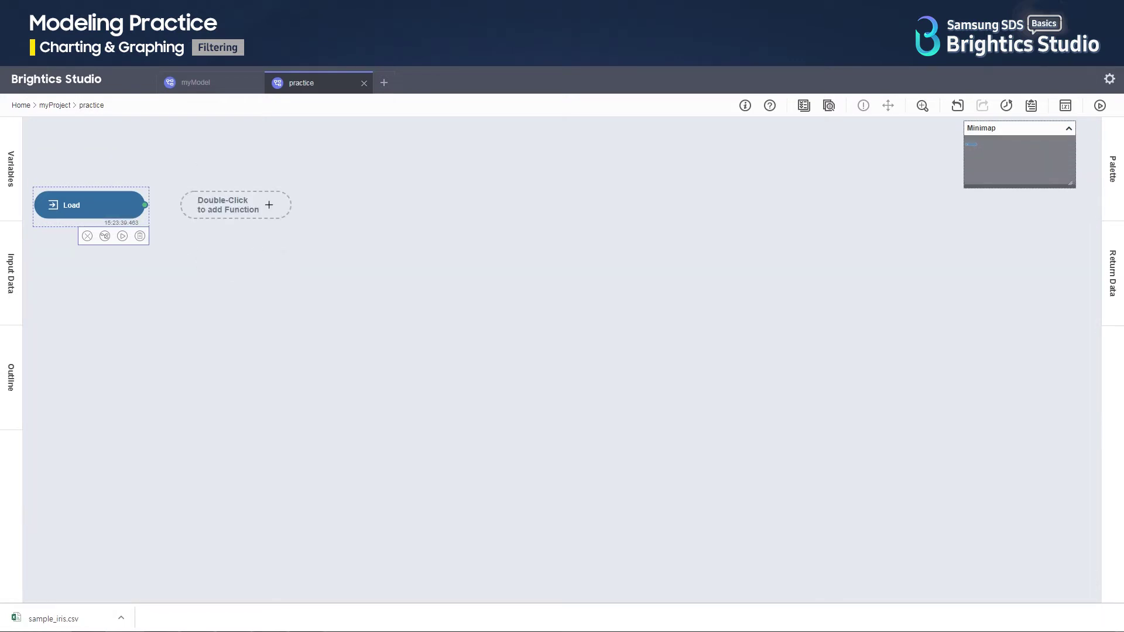
double_click(234, 205)
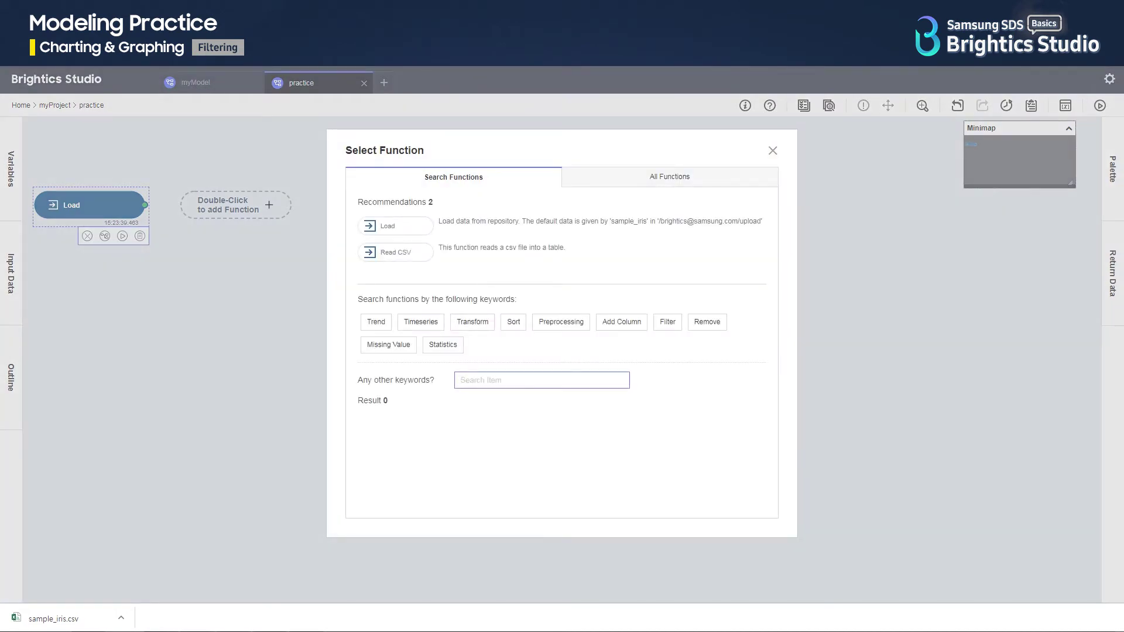
text(filter)
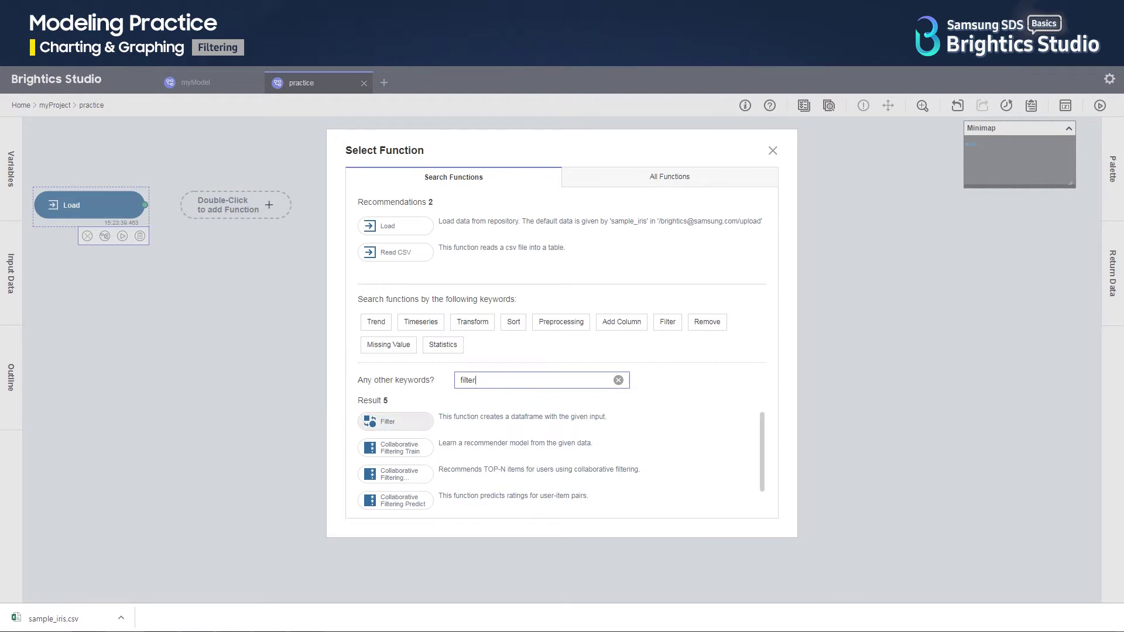
click(389, 422)
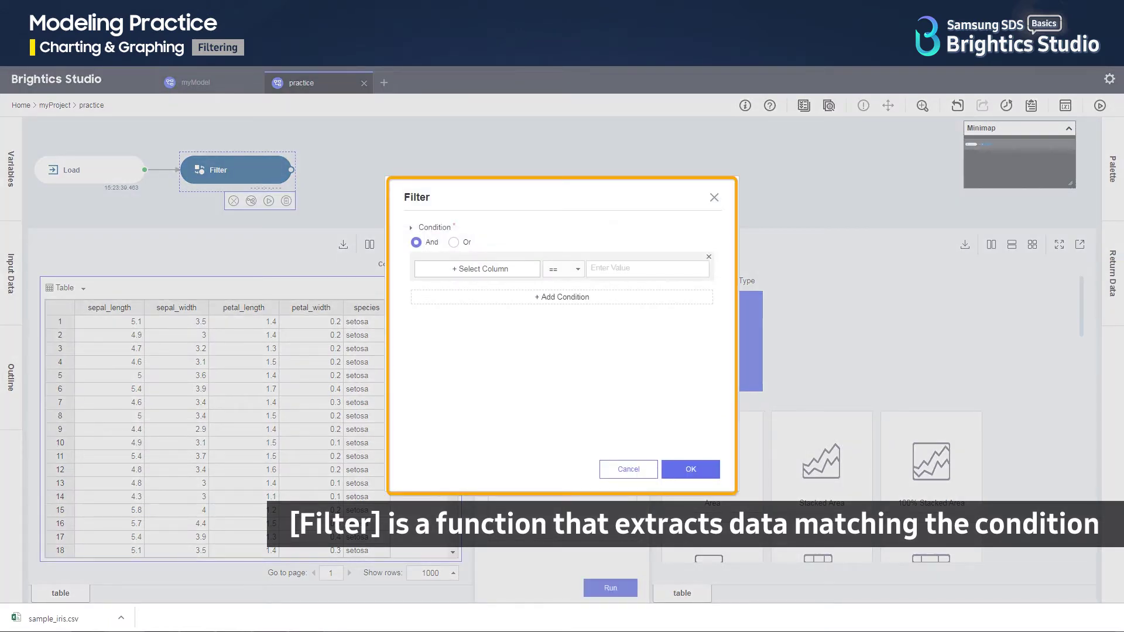
- Set the Filter condition to species == 'setosa', run the function and look through the filtered rows
click(532, 274)
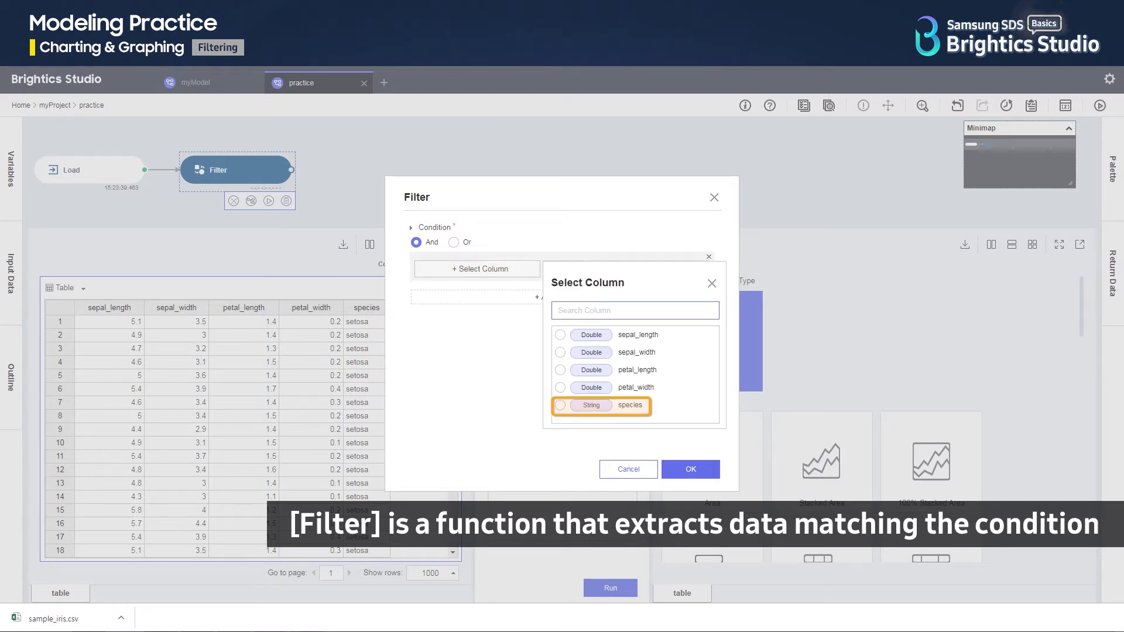
click(560, 405)
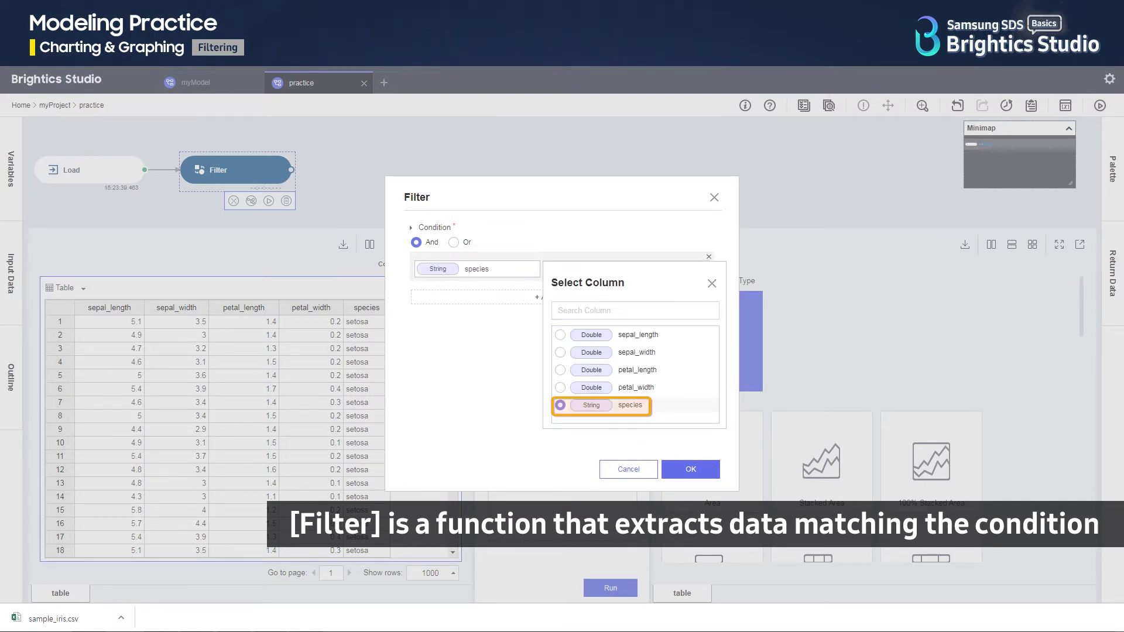
click(712, 283)
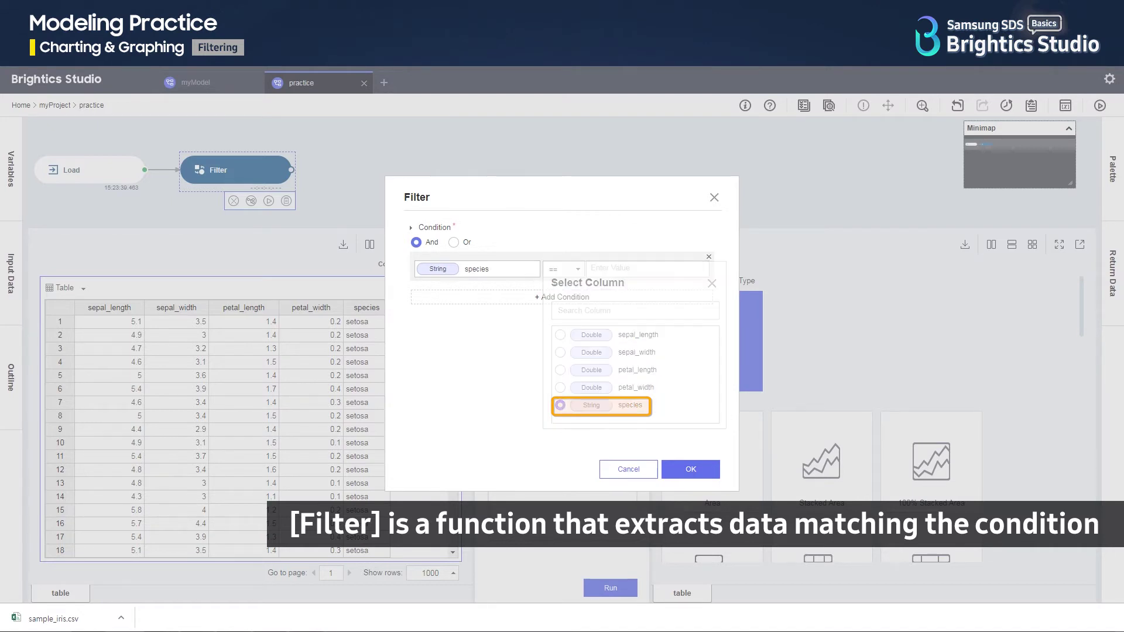
click(577, 269)
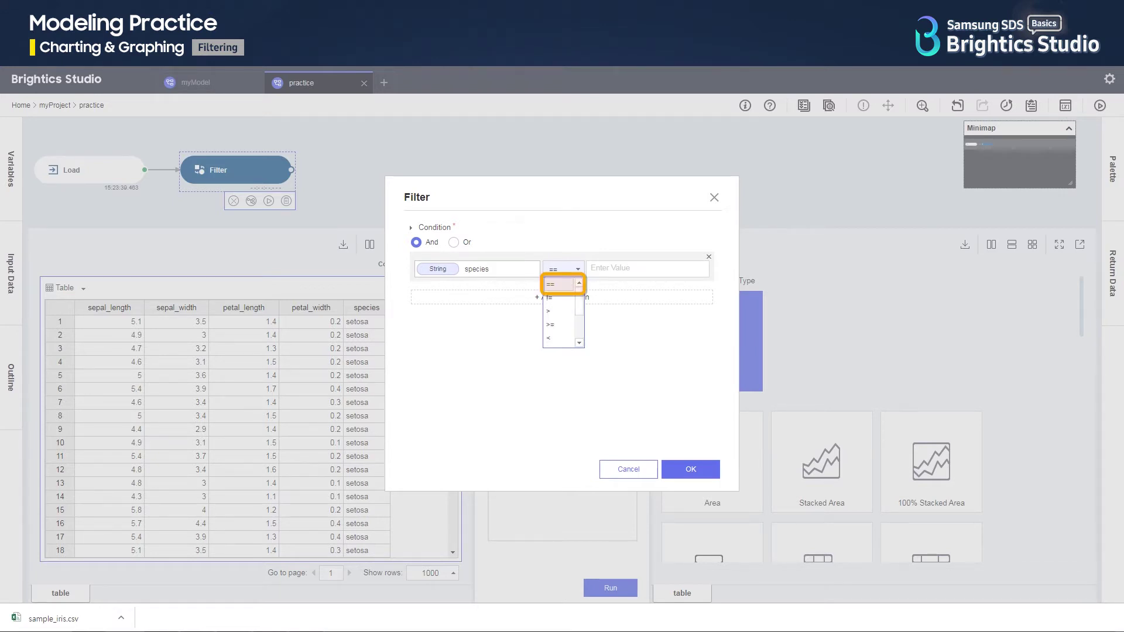
click(558, 284)
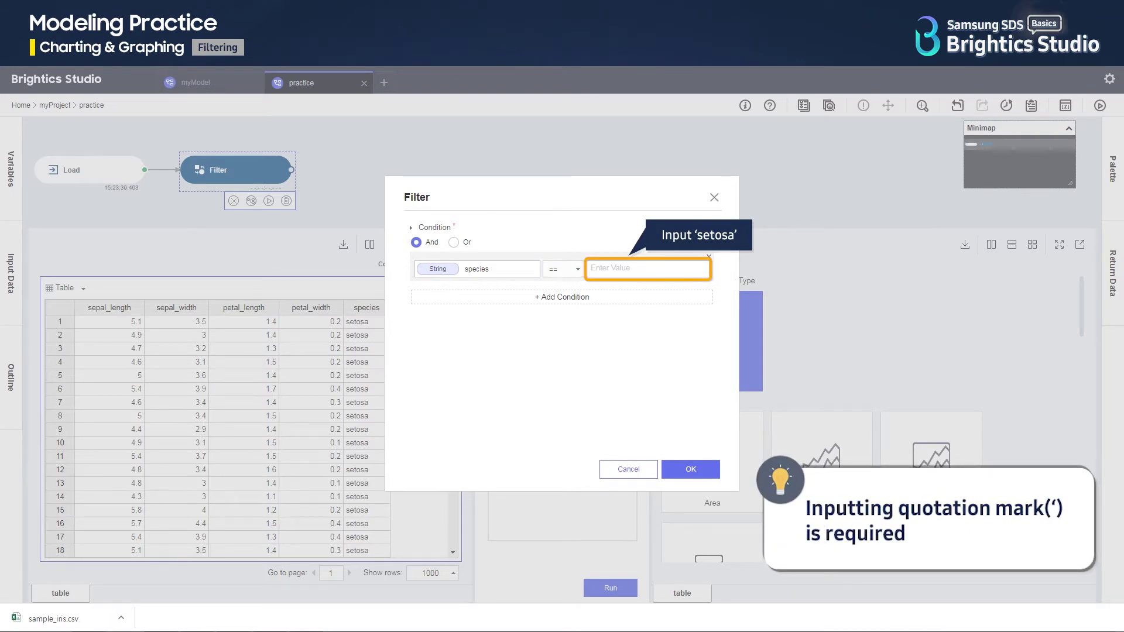
click(644, 269)
text('setosa')
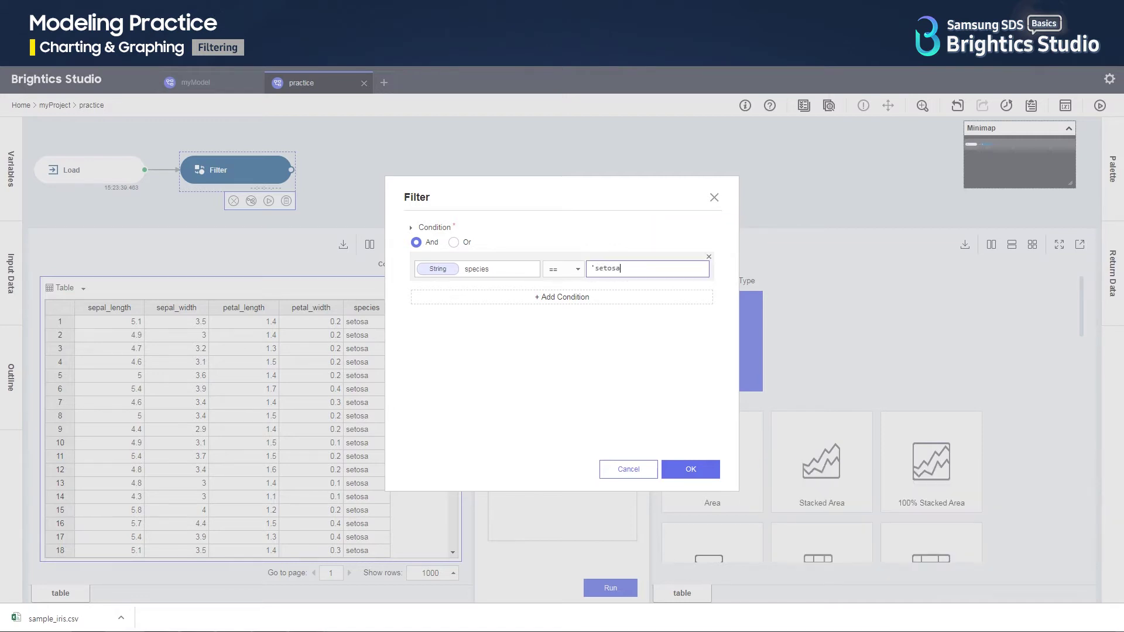
click(716, 475)
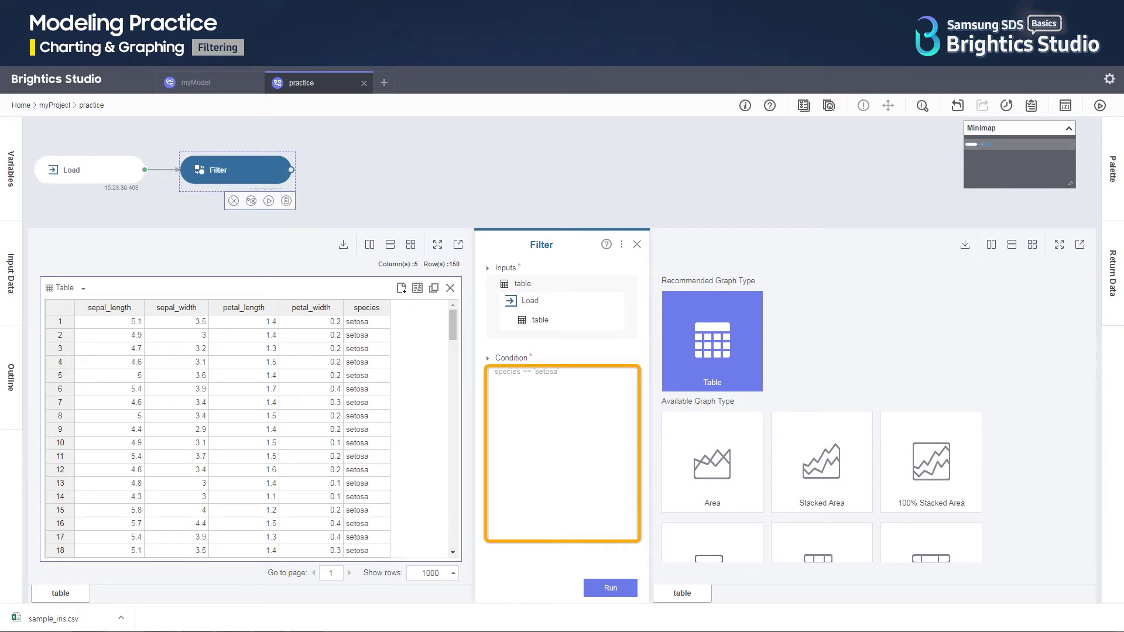
click(610, 588)
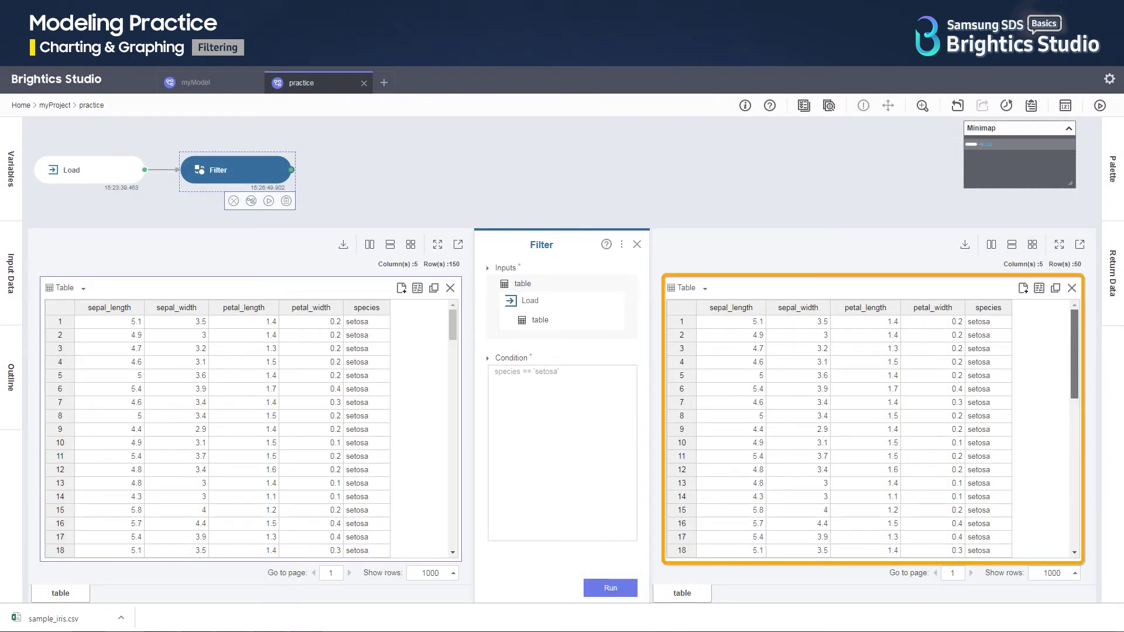
drag(1074, 354, 1074, 508)
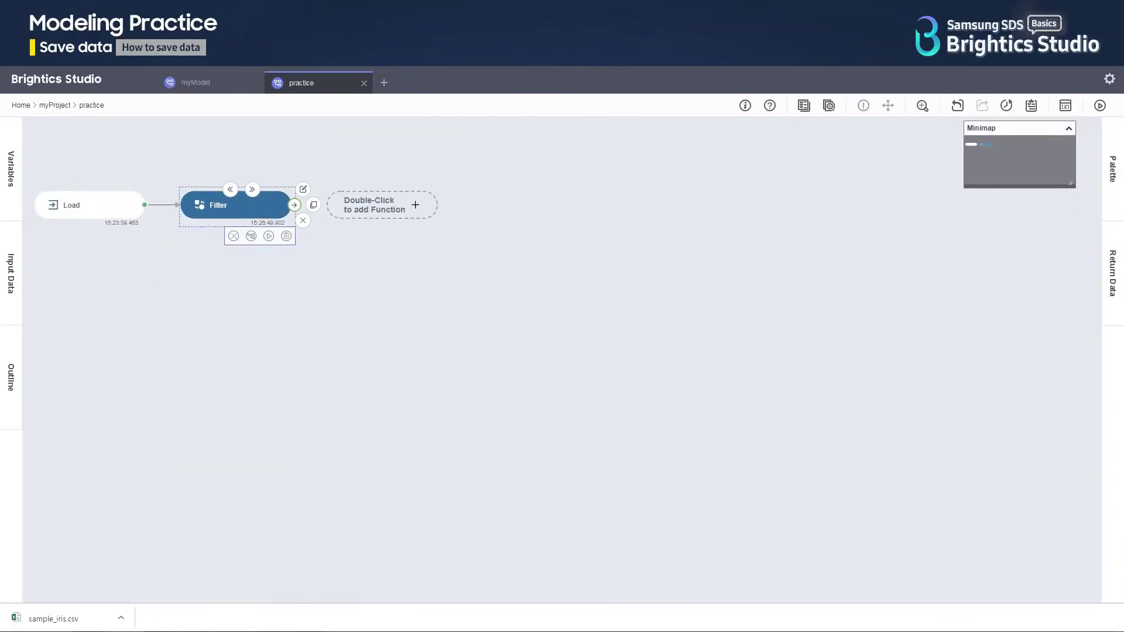
- Download the Filter output to the local PC as comma-delimited Filter_out.csv
double_click(240, 205)
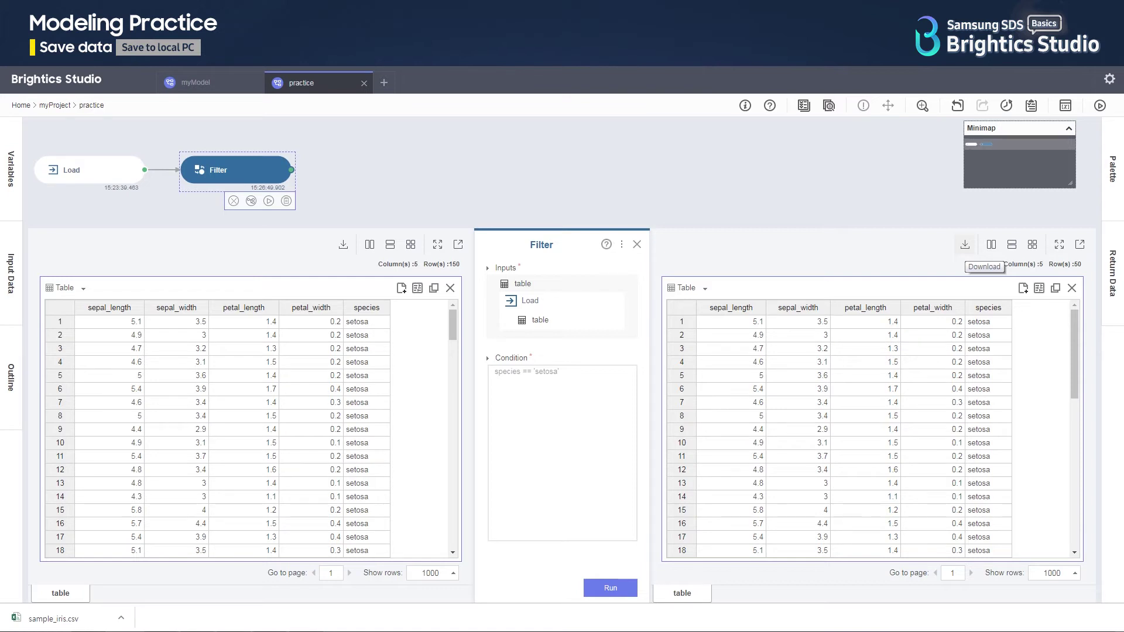
click(964, 244)
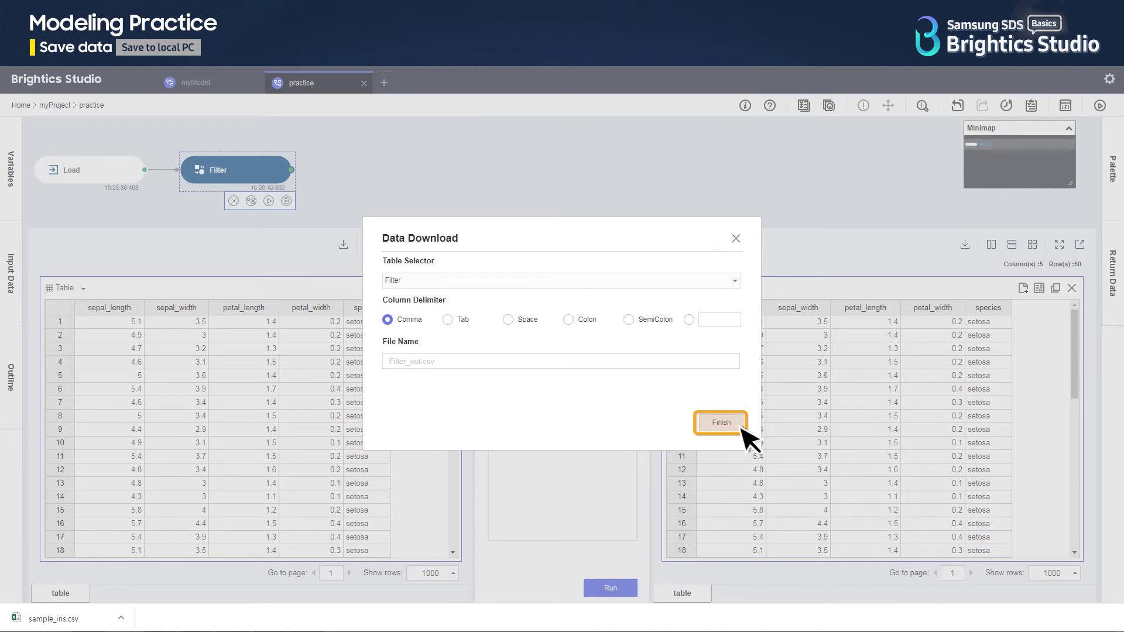
click(721, 422)
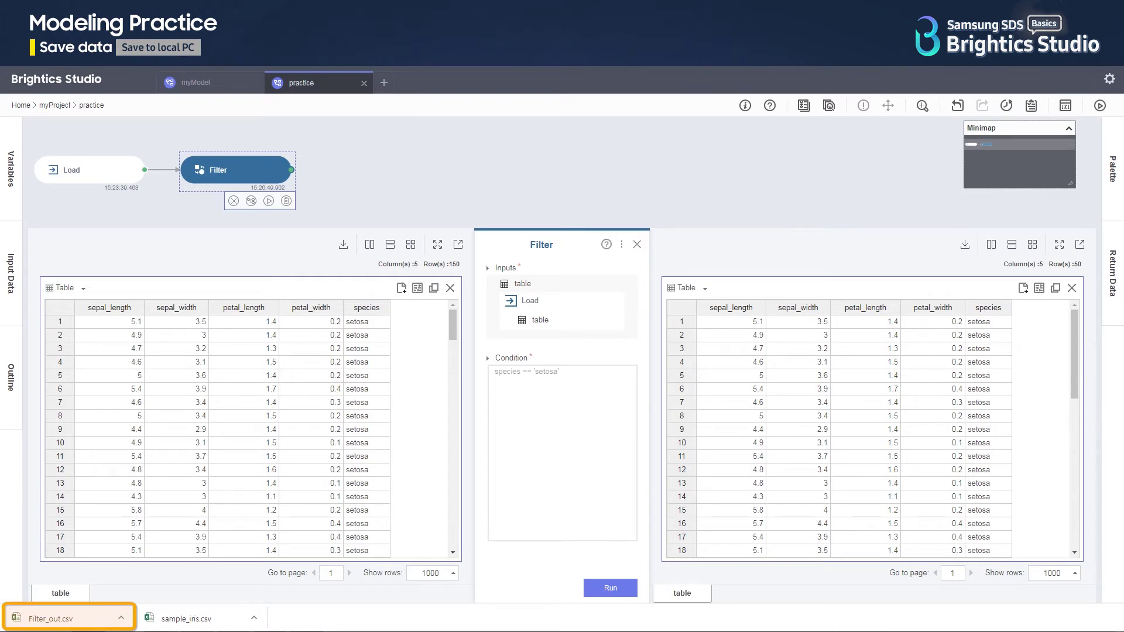
- Add an Unload function after Filter, finding it with the keyword "unload"
mouse_move(382, 170)
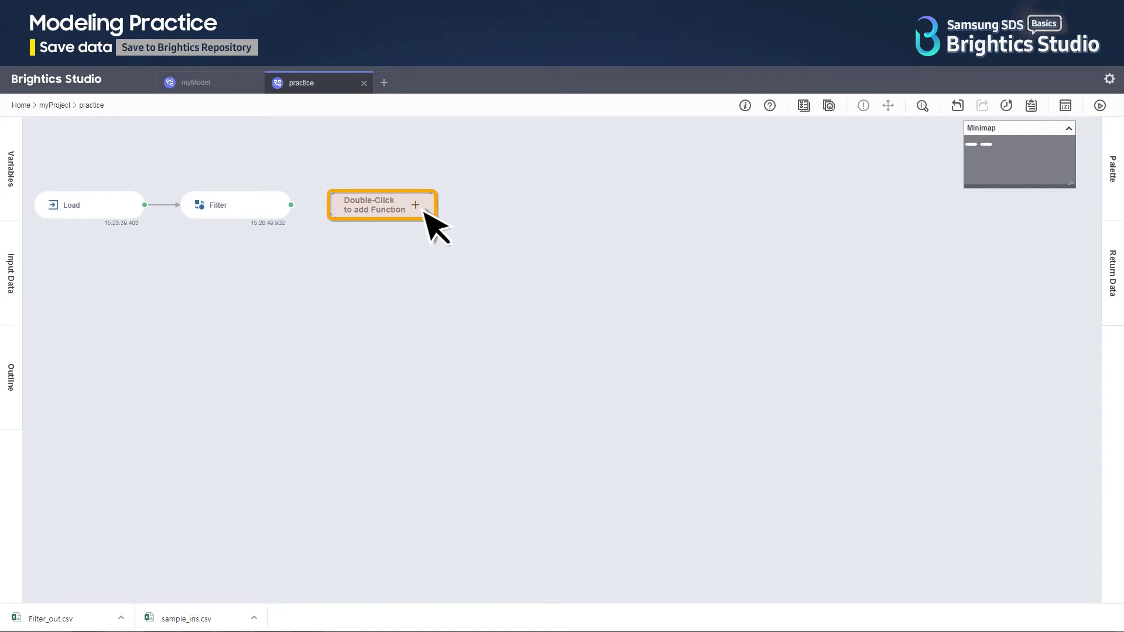
double_click(425, 214)
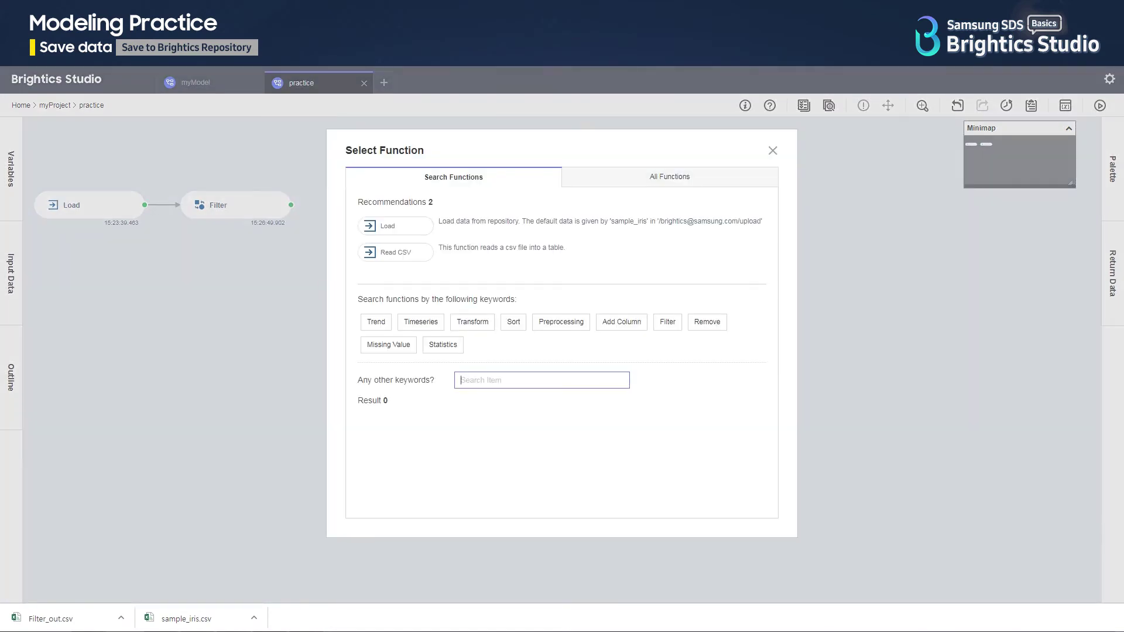
text(unload)
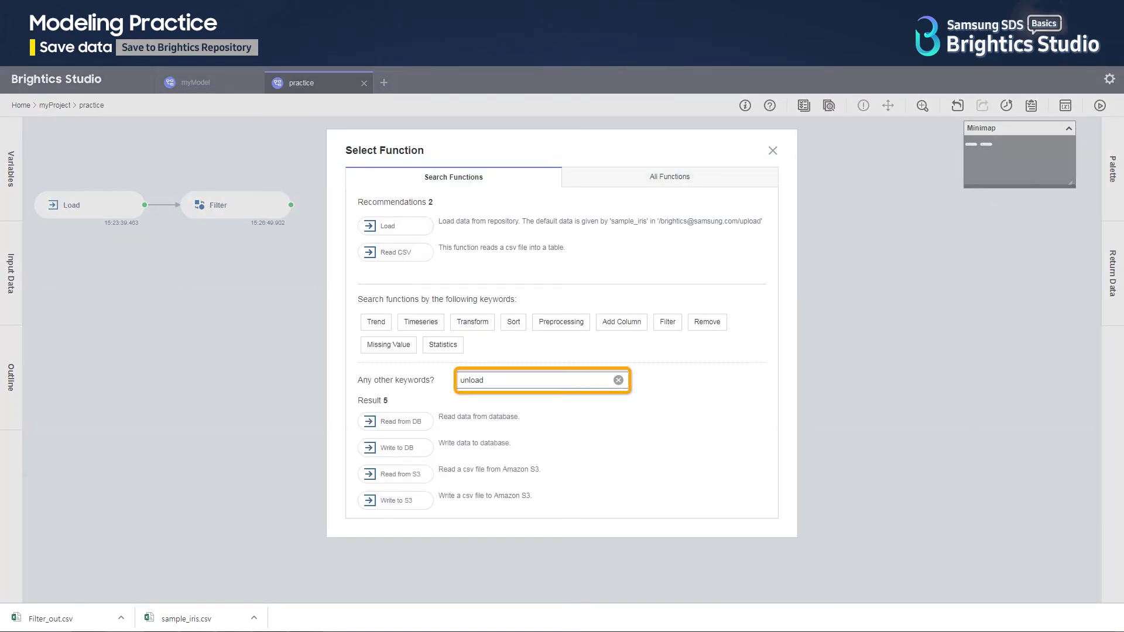
scroll(420, 480, down, 1)
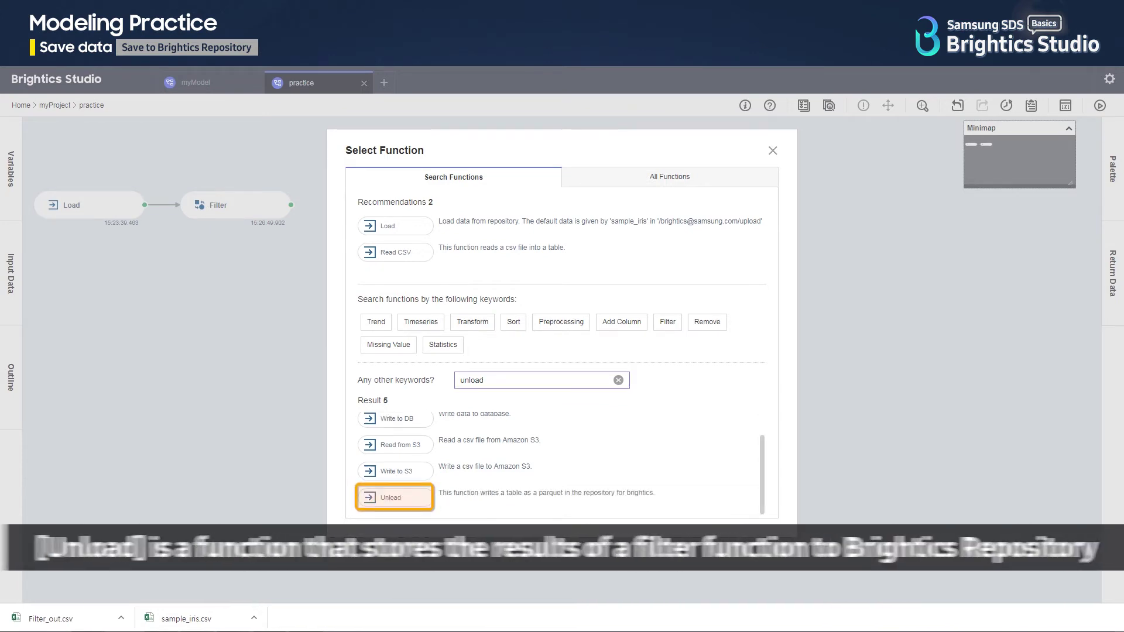
click(410, 503)
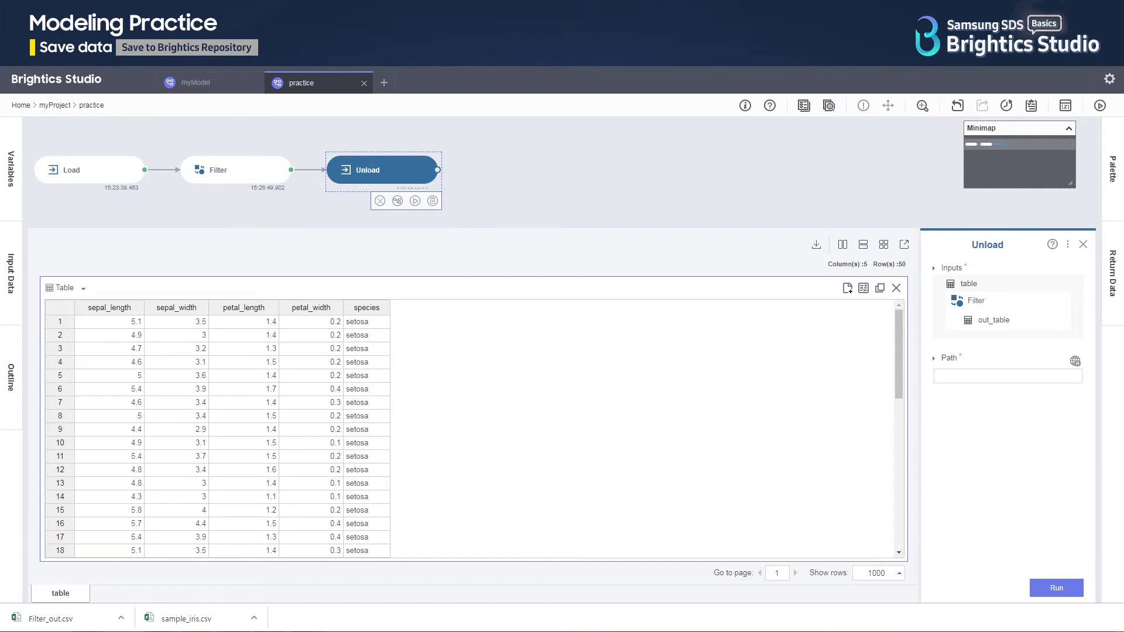
- Set the Unload path to setosa.csv in the repository's upload folder and run the function
click(1008, 376)
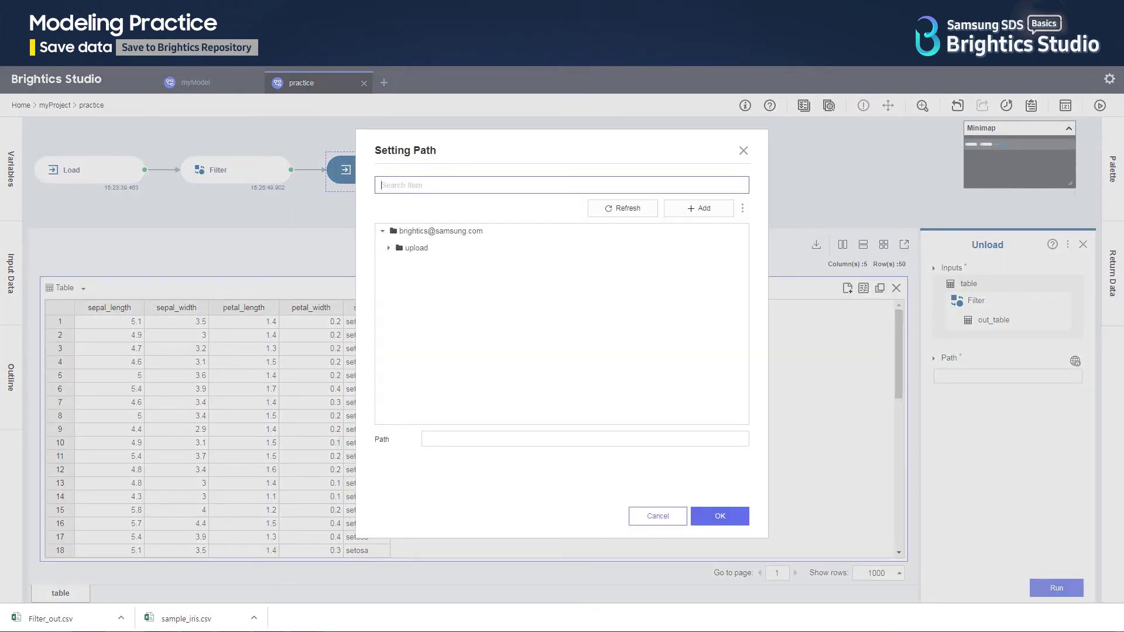
click(429, 252)
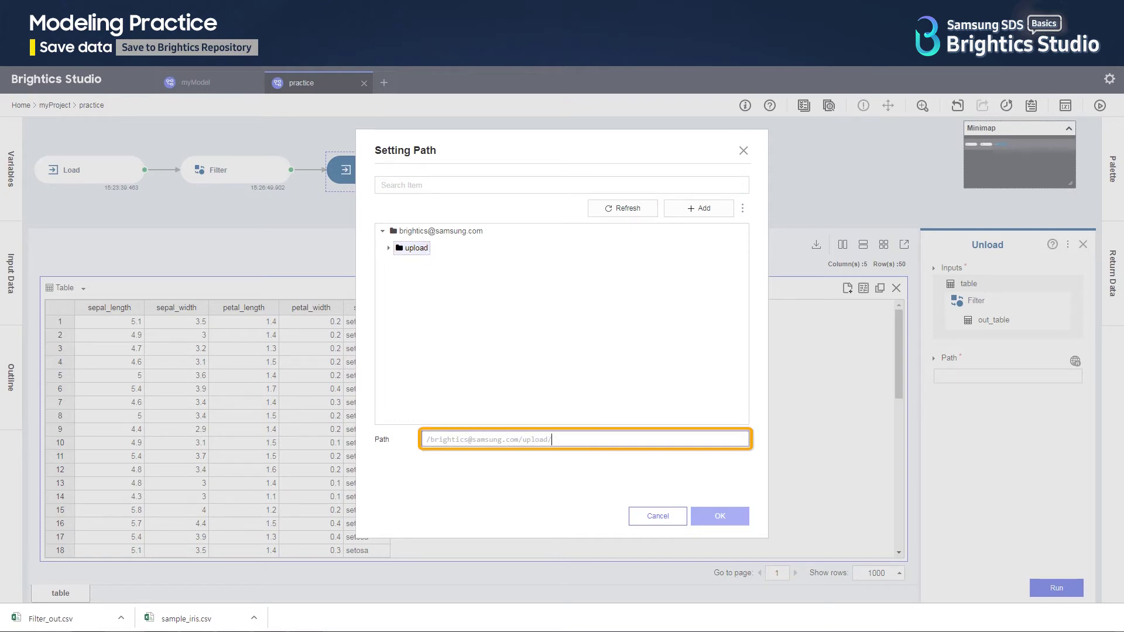
text(seto)
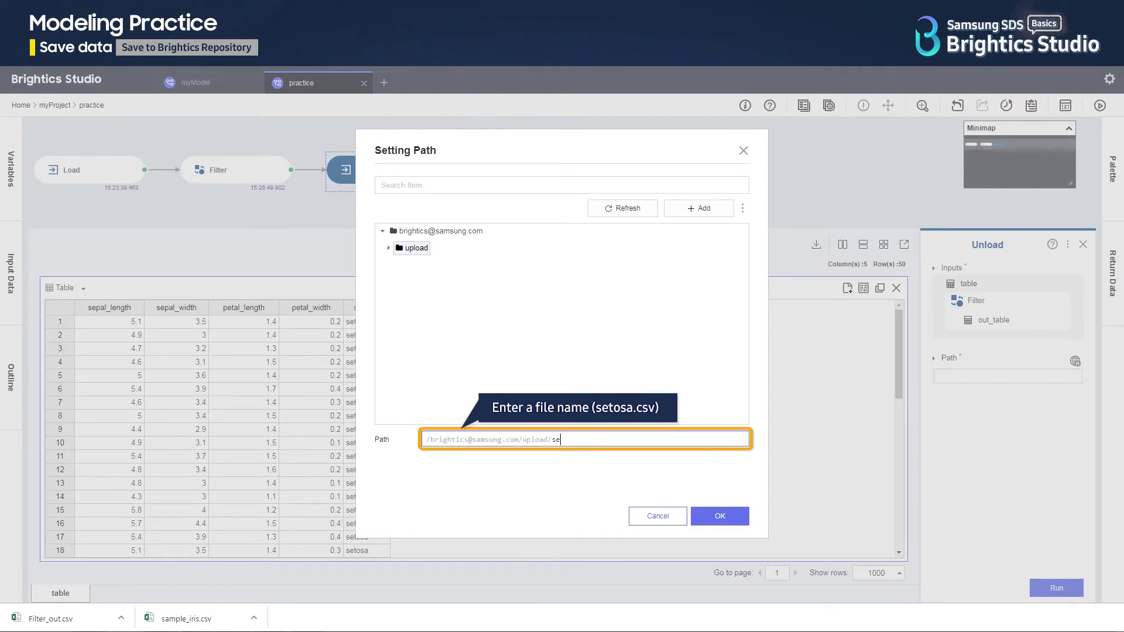
text(sa.cs)
click(744, 522)
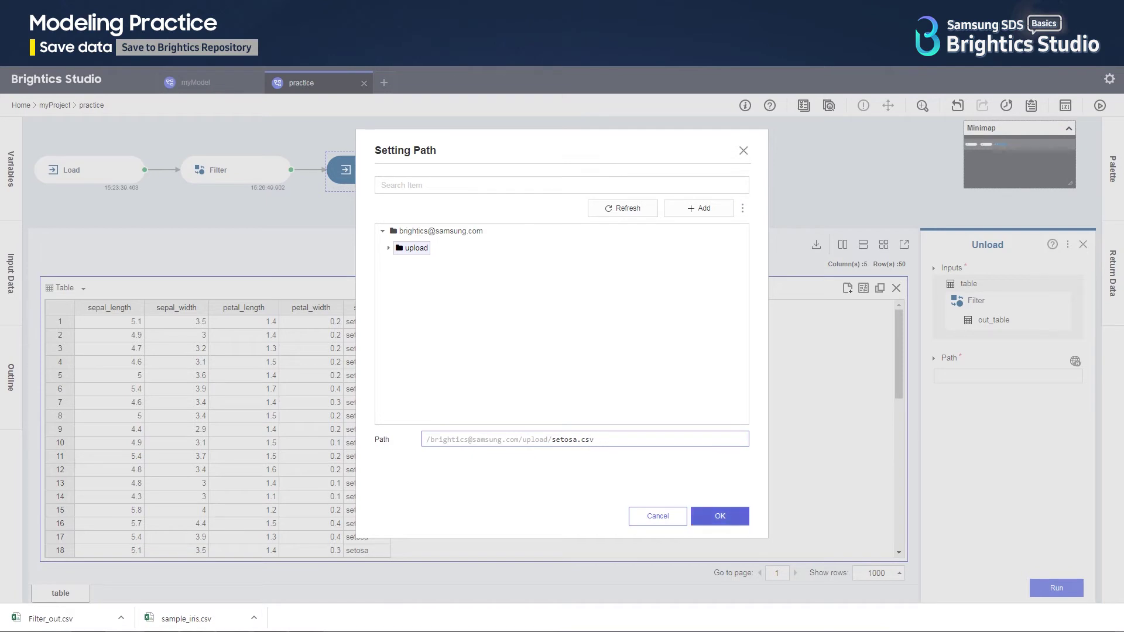
key(Return)
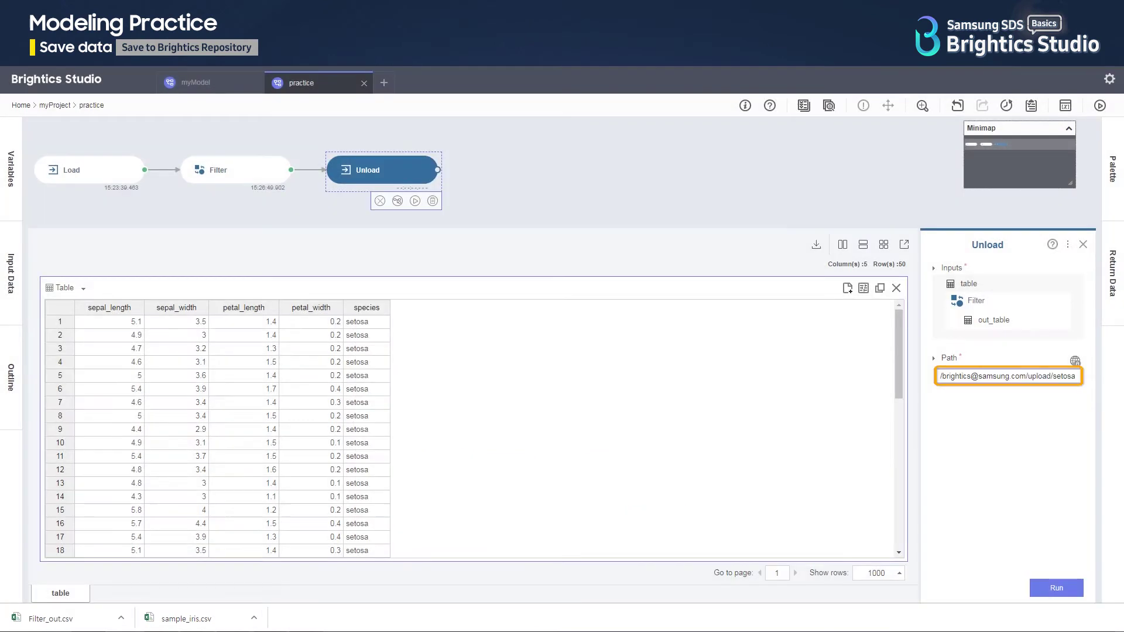
click(1077, 590)
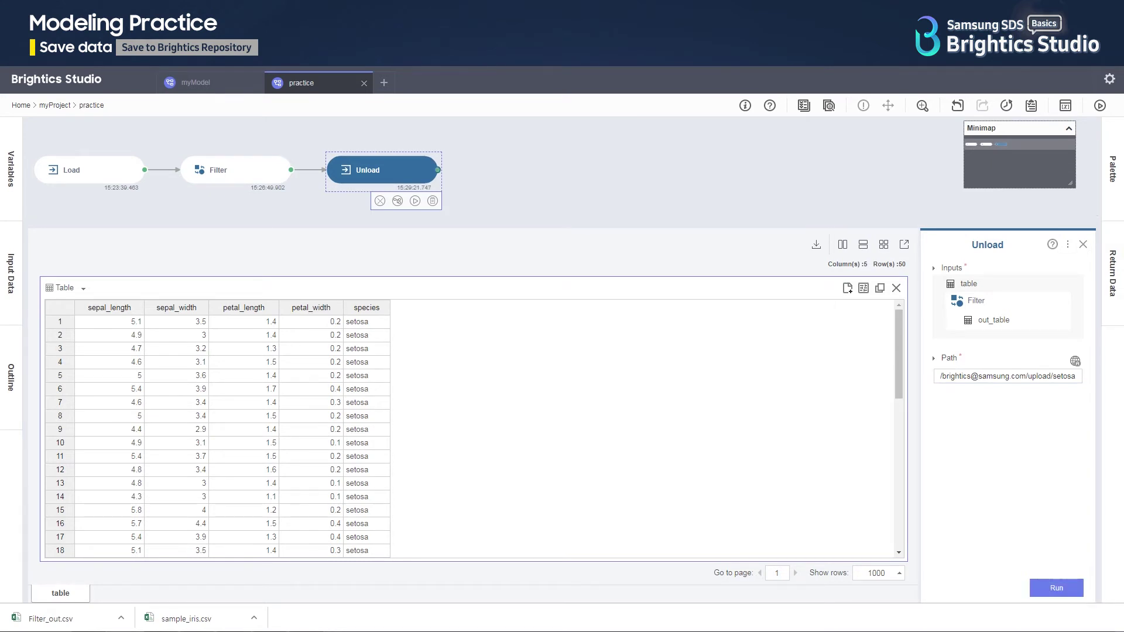
- Check the repository's upload folder for the saved setosa.csv, and close the Unload settings
click(1112, 169)
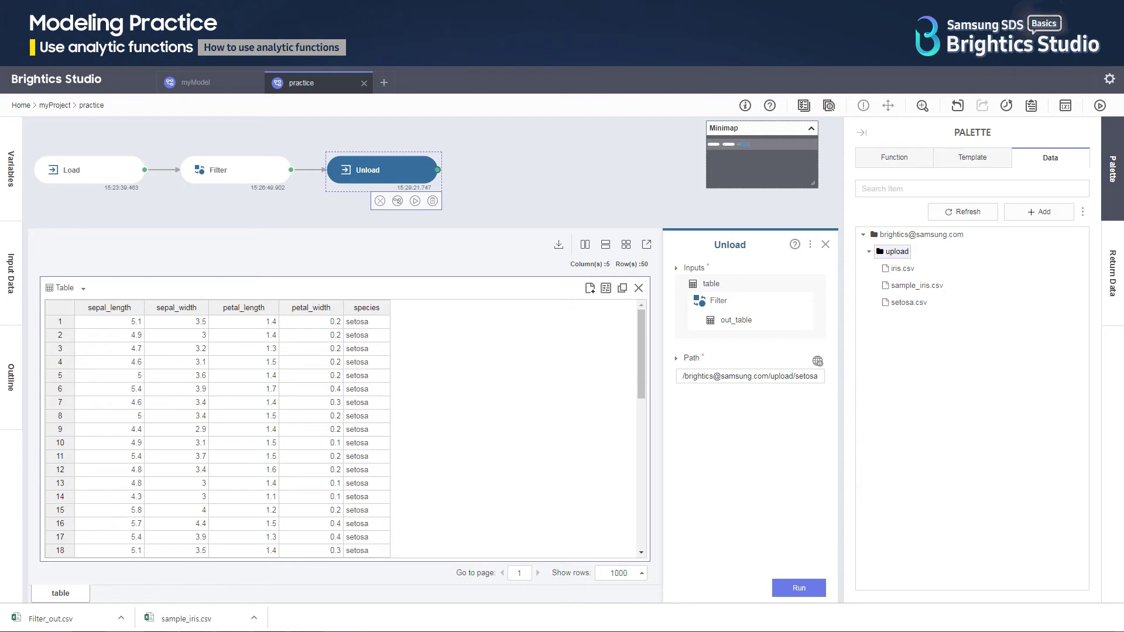
click(861, 133)
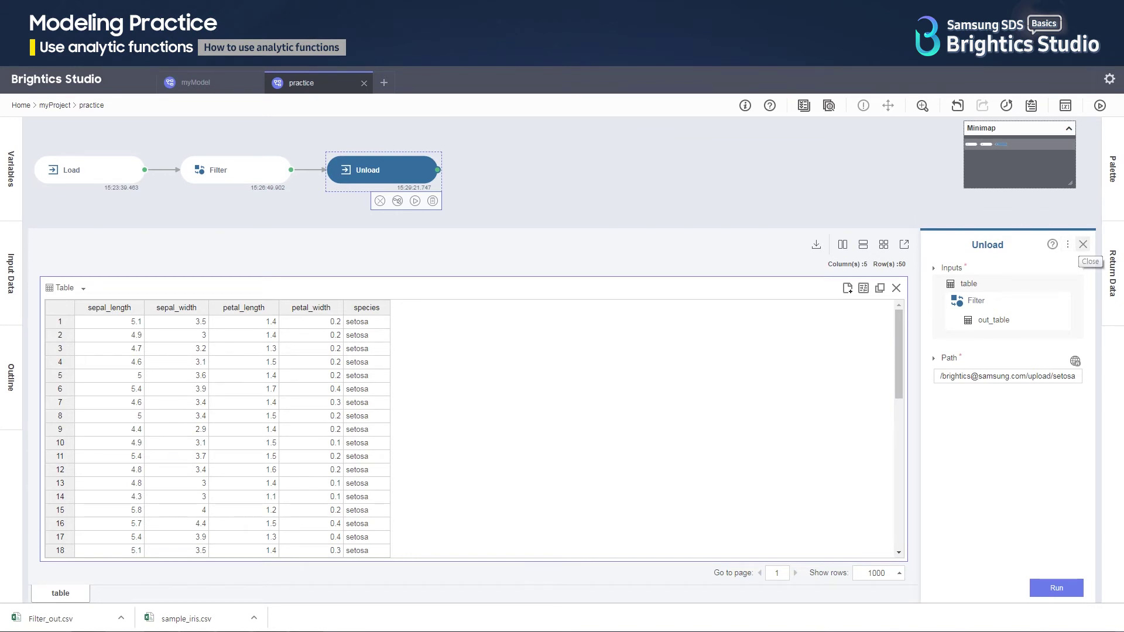
click(1083, 244)
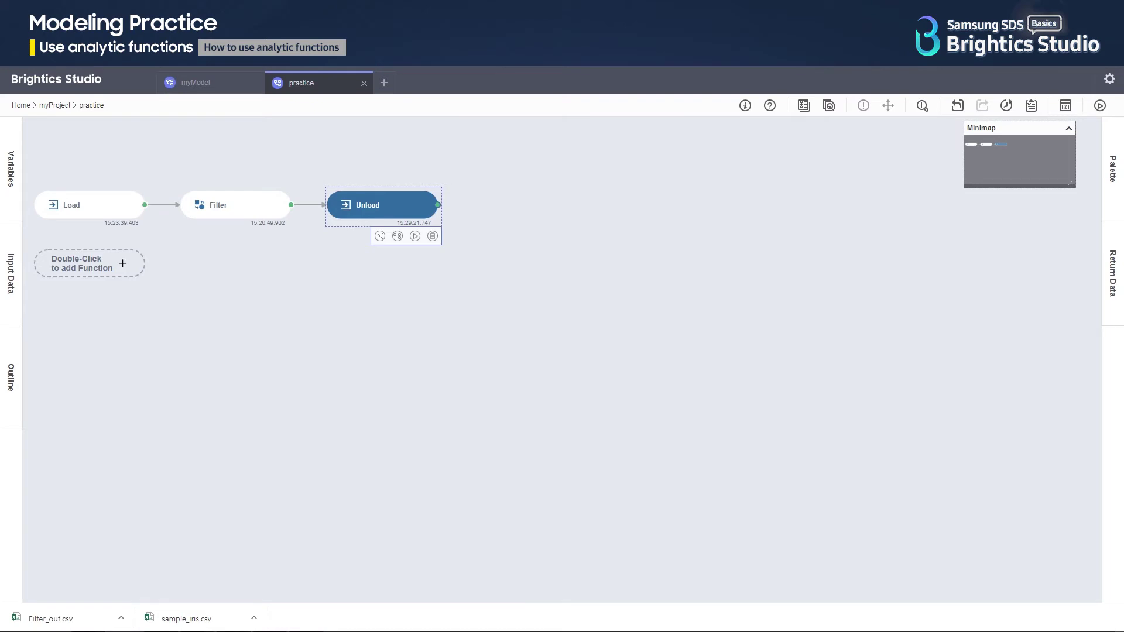
- Move the Load function down one row and connect a new Statistic Summary function after it, found with the keyword "stat"
click(88, 205)
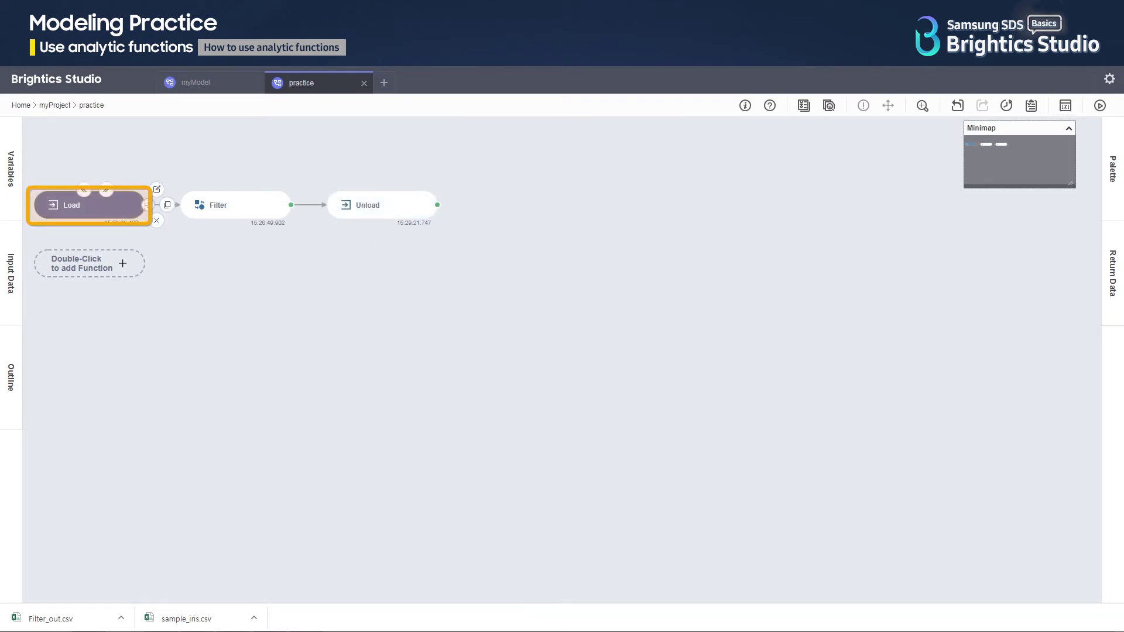
drag(88, 205, 88, 263)
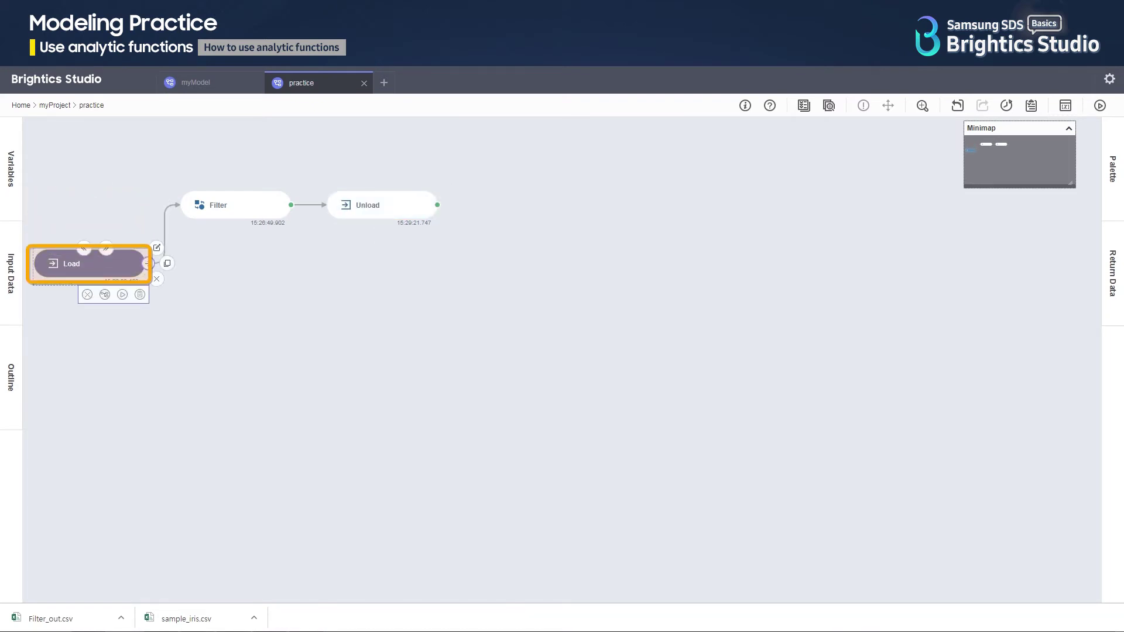
mouse_move(236, 263)
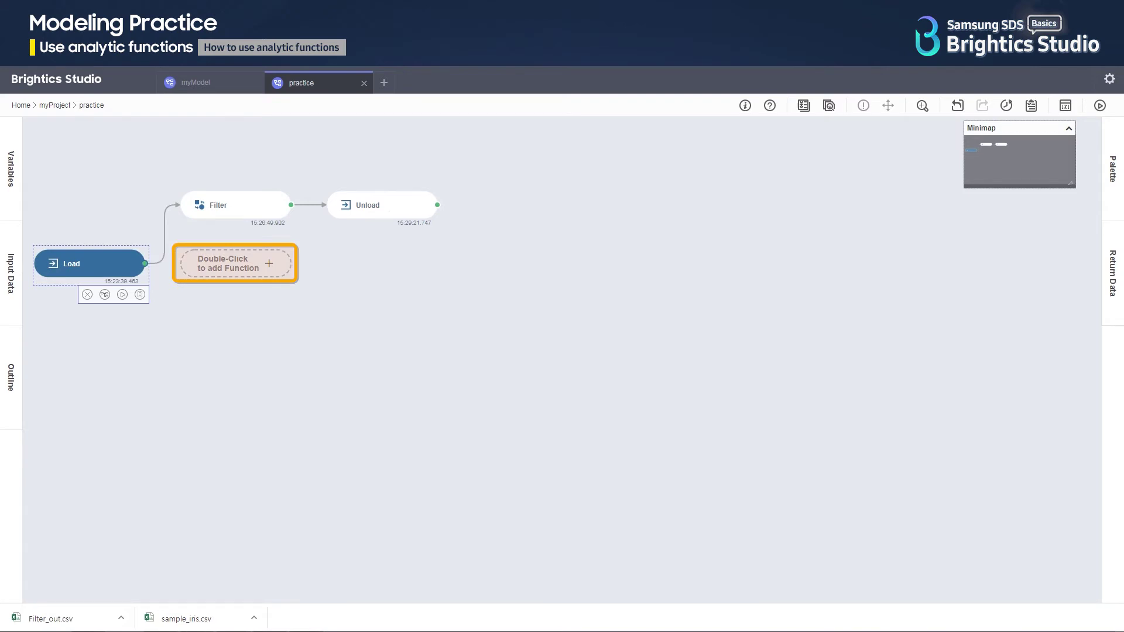
double_click(235, 263)
text(stat)
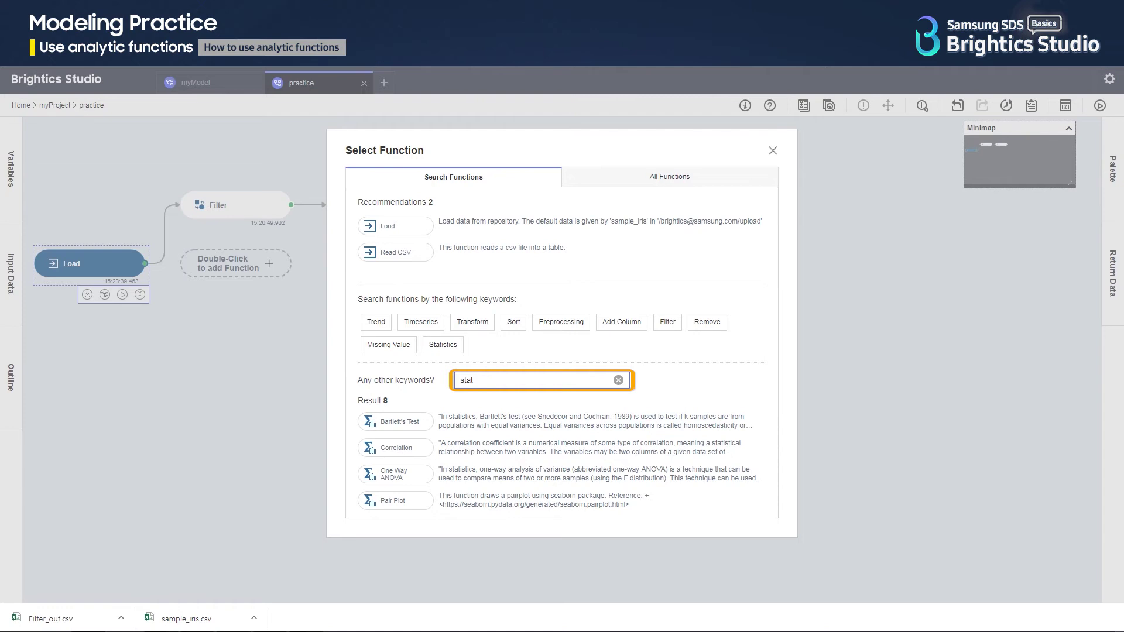
scroll(434, 505, down, 3)
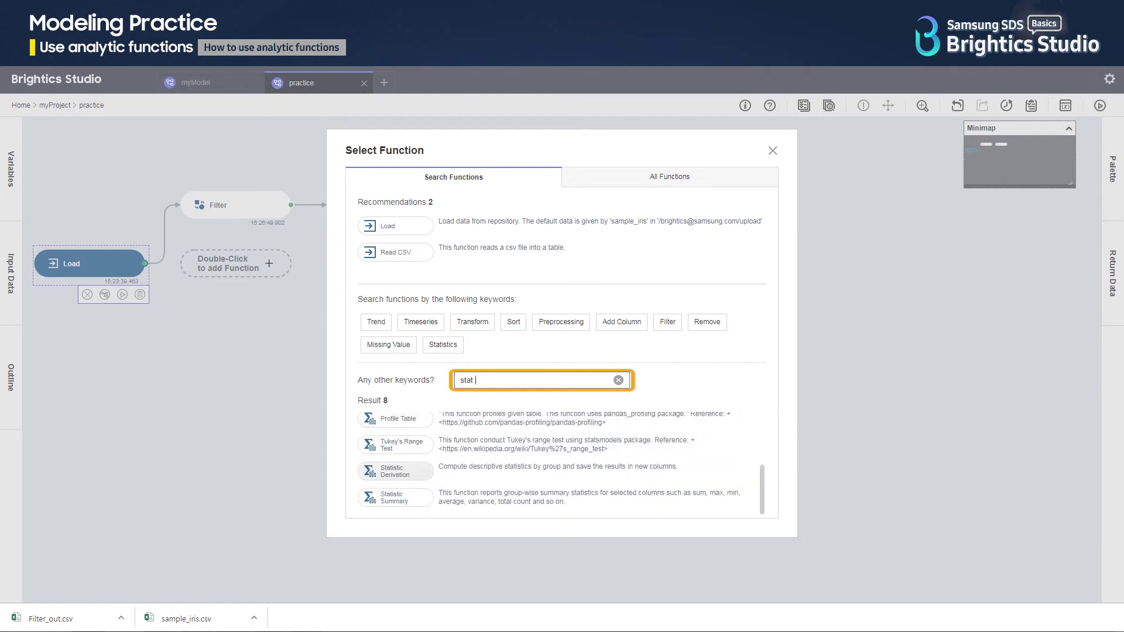
click(432, 504)
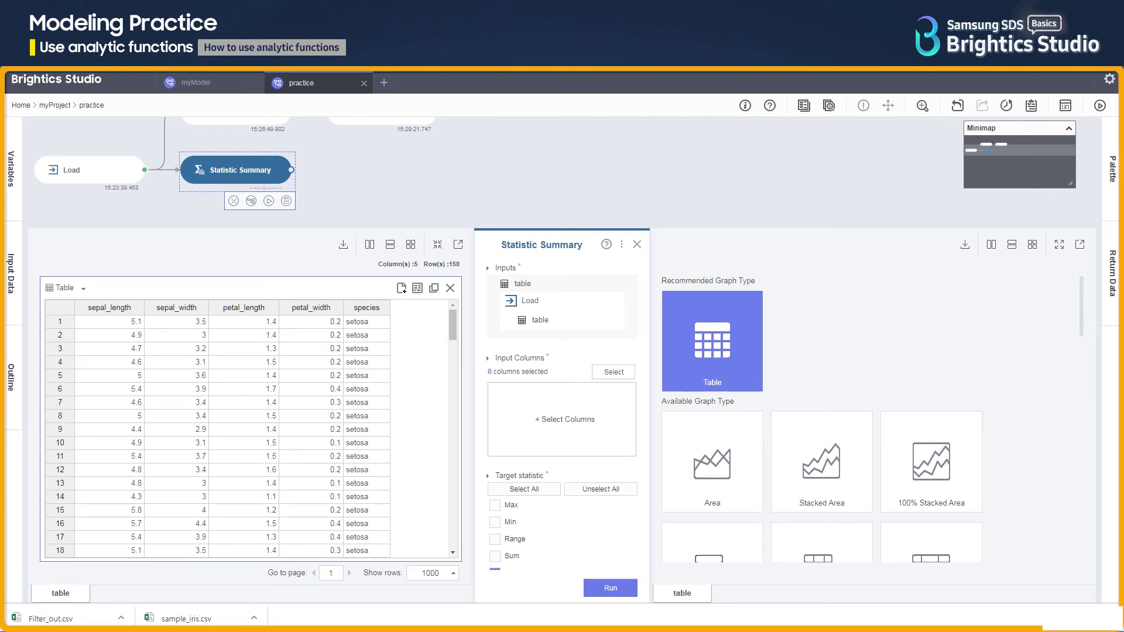
- Run Statistic Summary on the sepal_length column with Average and Standard Deviation as the target statistics
click(564, 419)
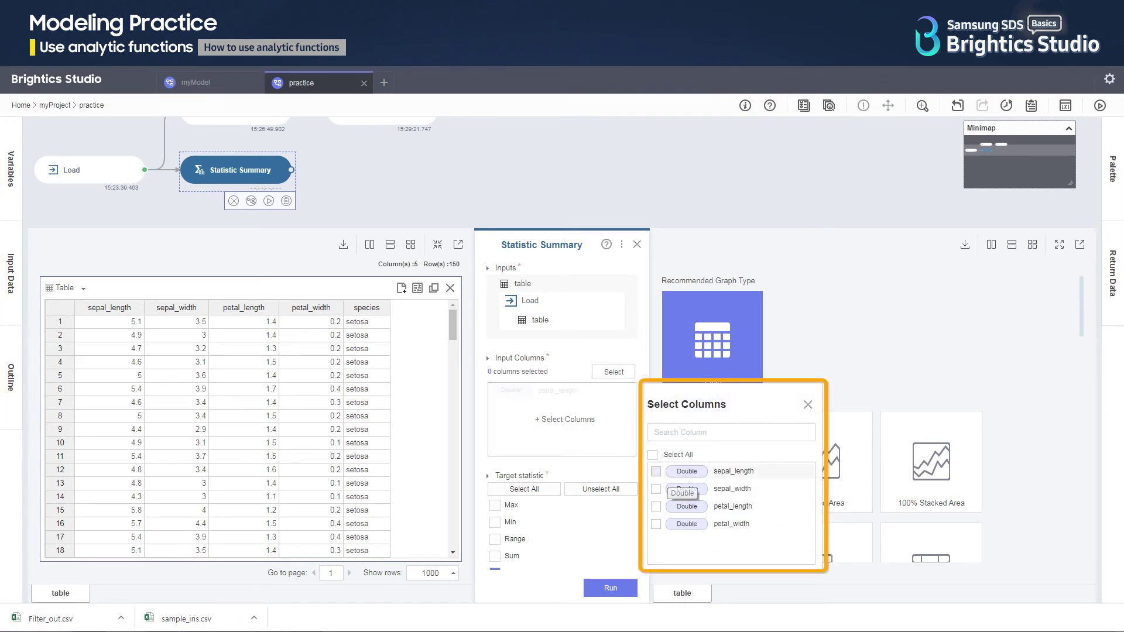
click(669, 473)
click(807, 405)
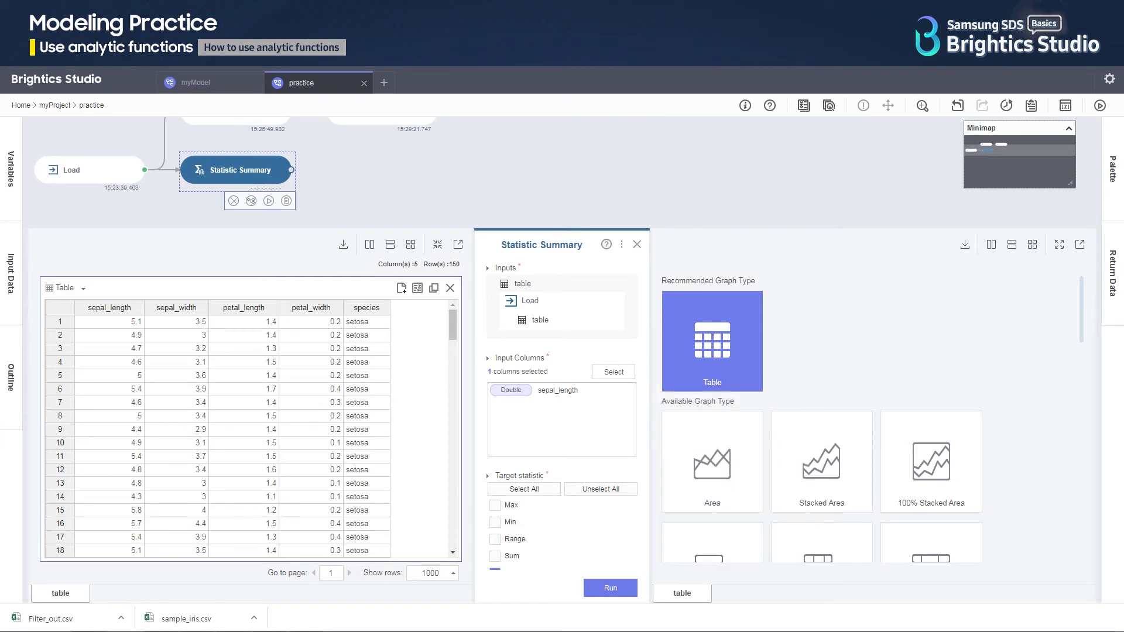
scroll(561, 419, down, 1)
scroll(562, 419, down, 3)
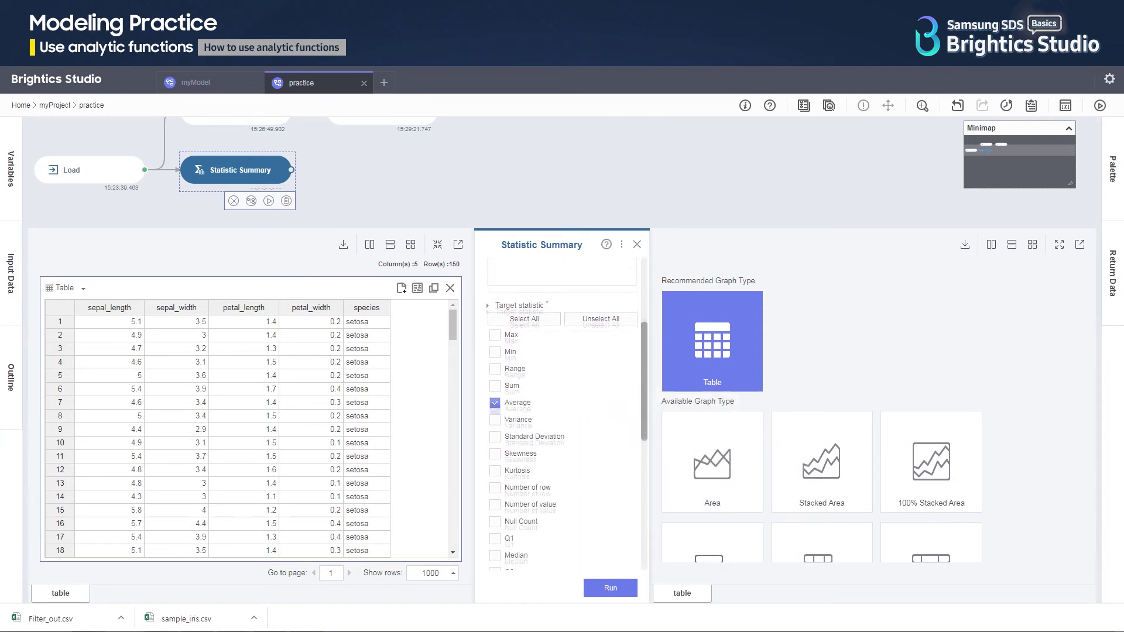
click(495, 426)
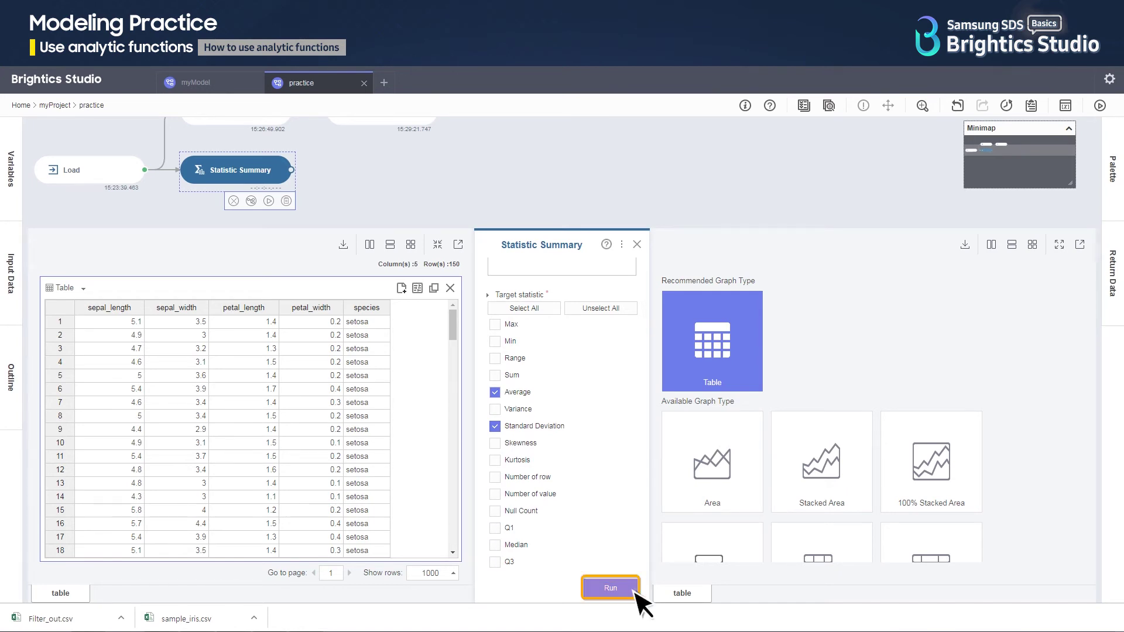
click(611, 588)
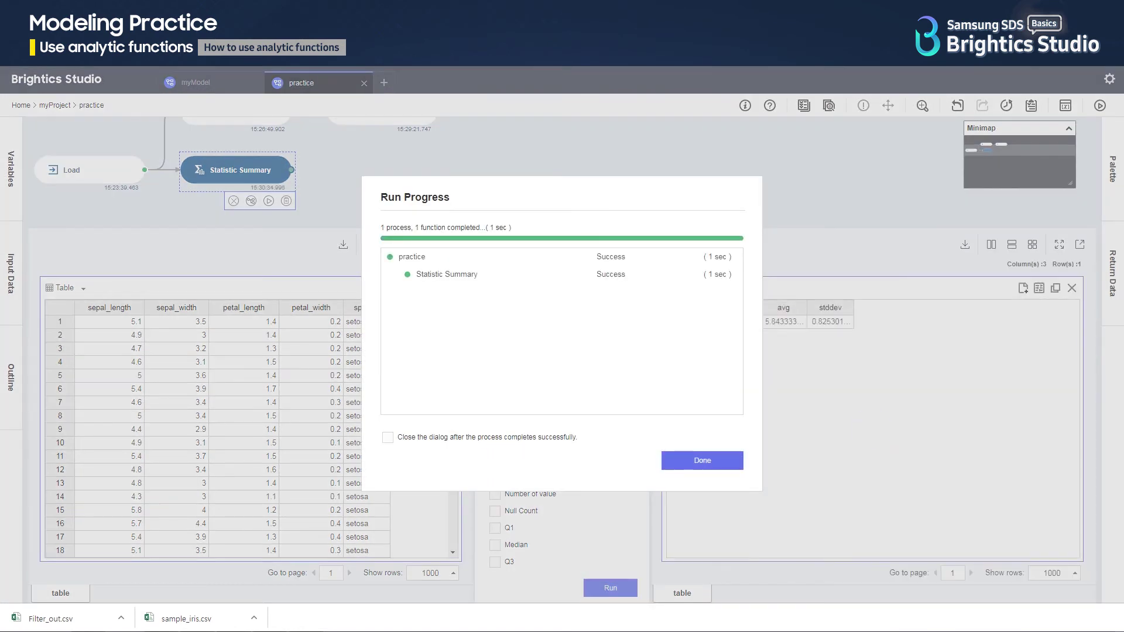
click(703, 461)
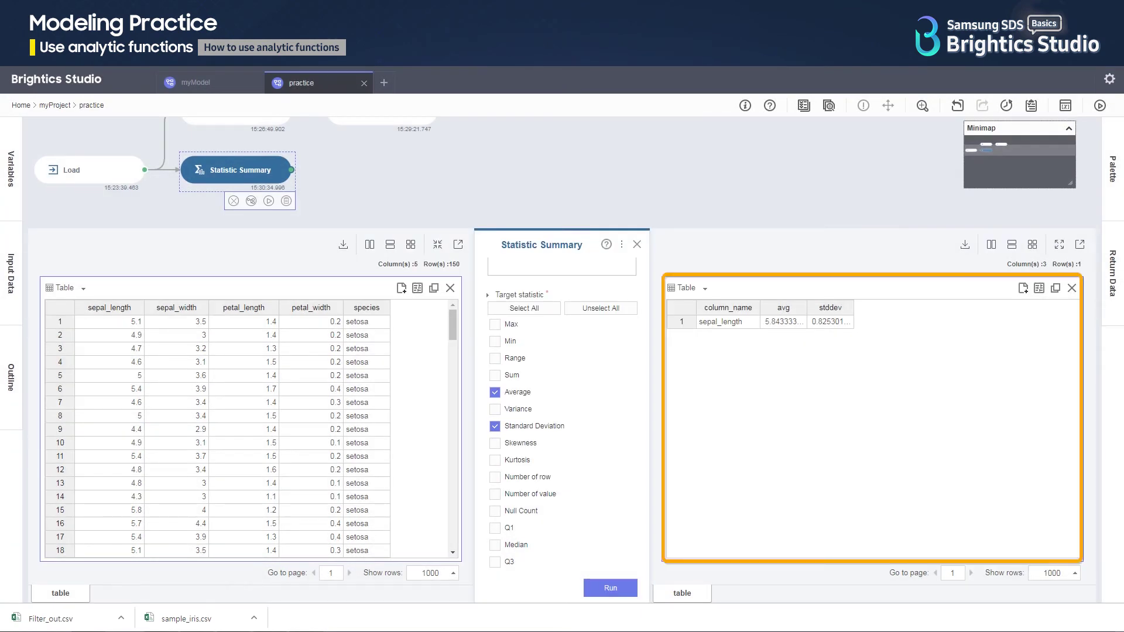
- Widen the avg and stddev columns of the result table and add a formatter showing avg with 2 decimal digits
drag(806, 307, 911, 307)
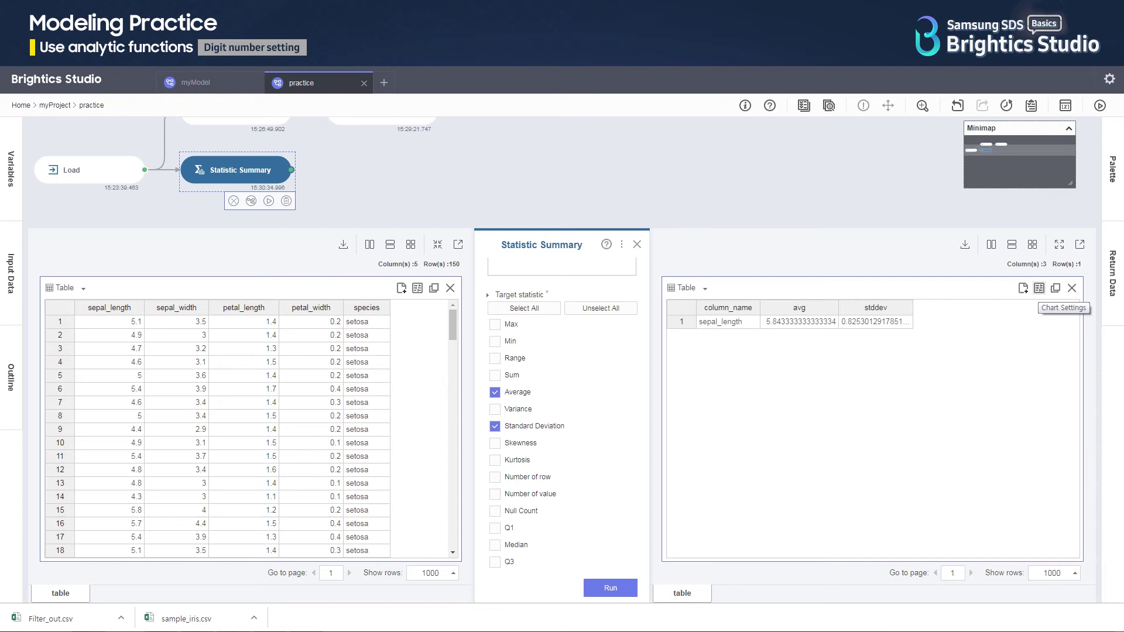
click(1039, 288)
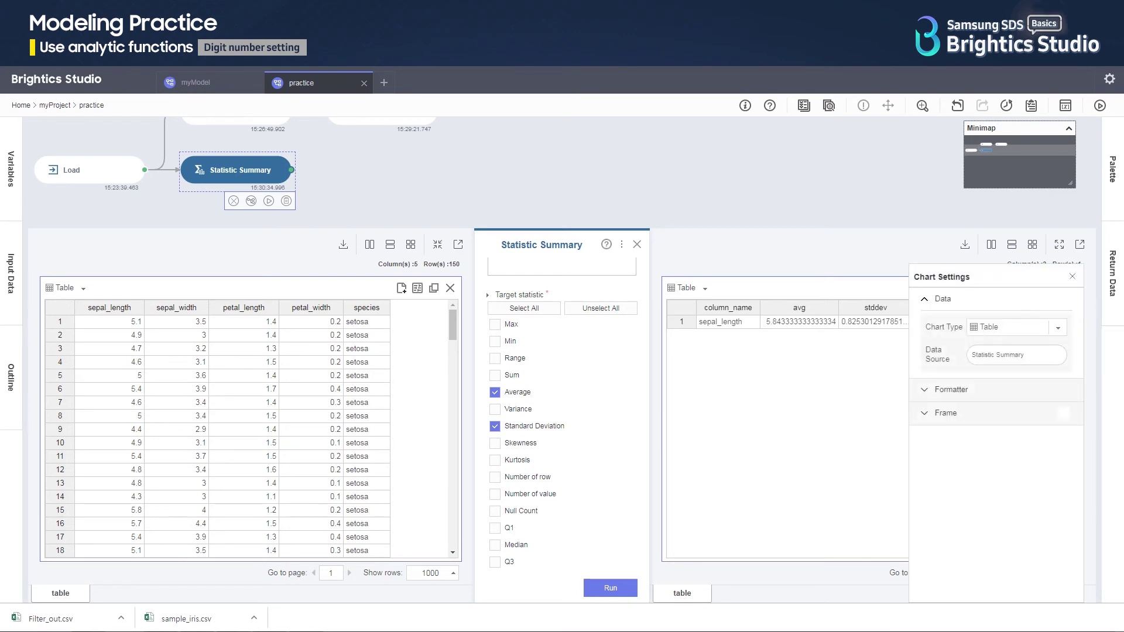
click(1057, 397)
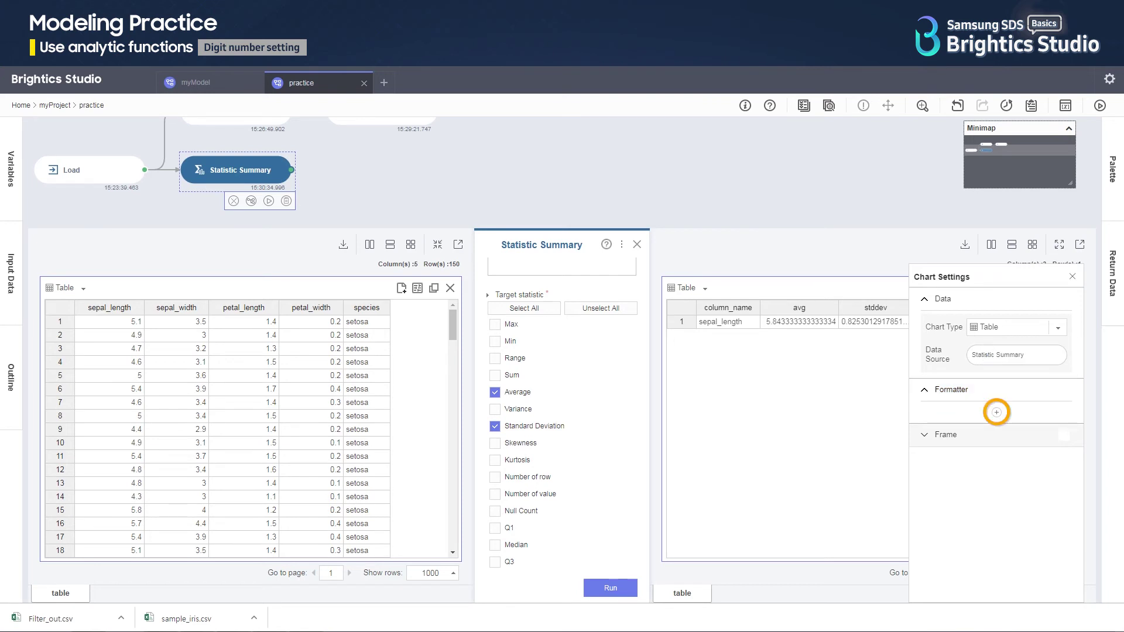
click(996, 412)
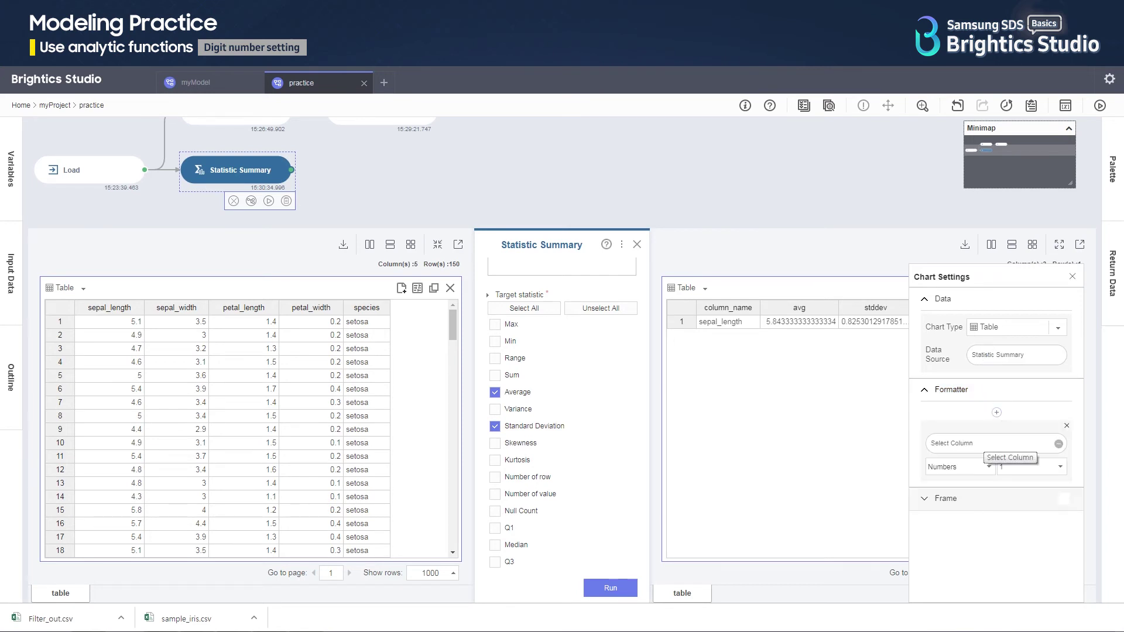
click(984, 443)
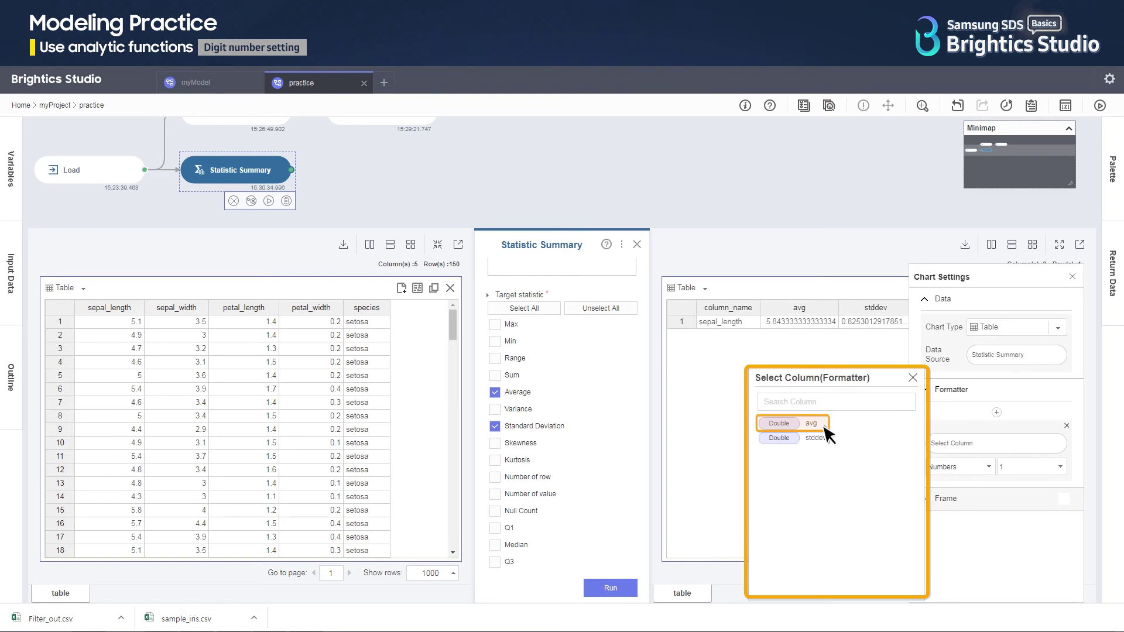
click(816, 423)
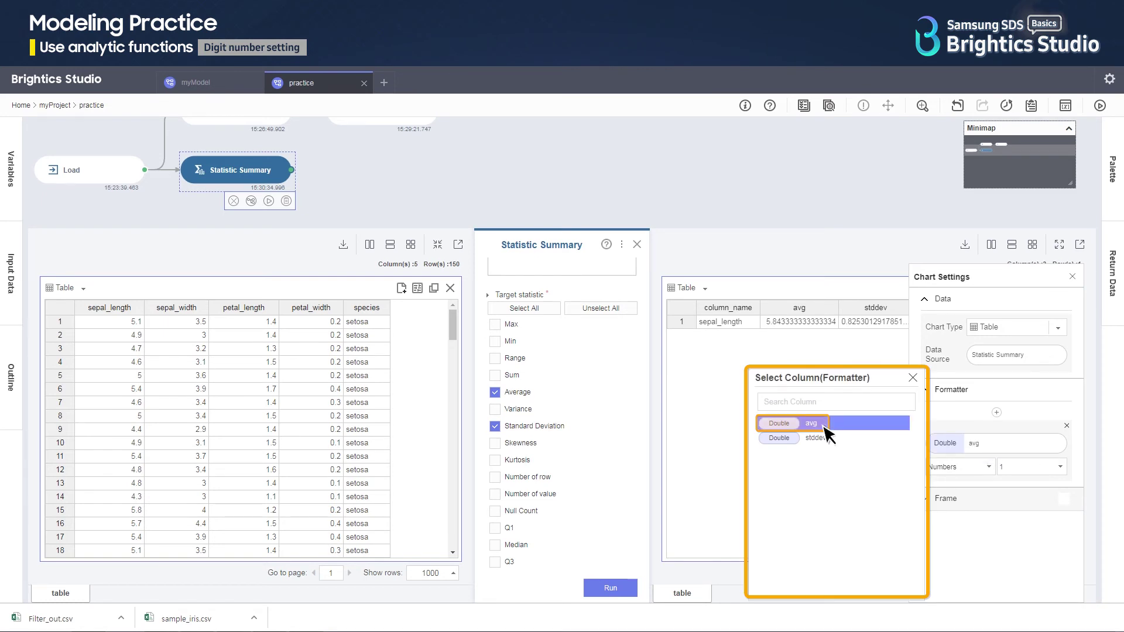
click(1030, 467)
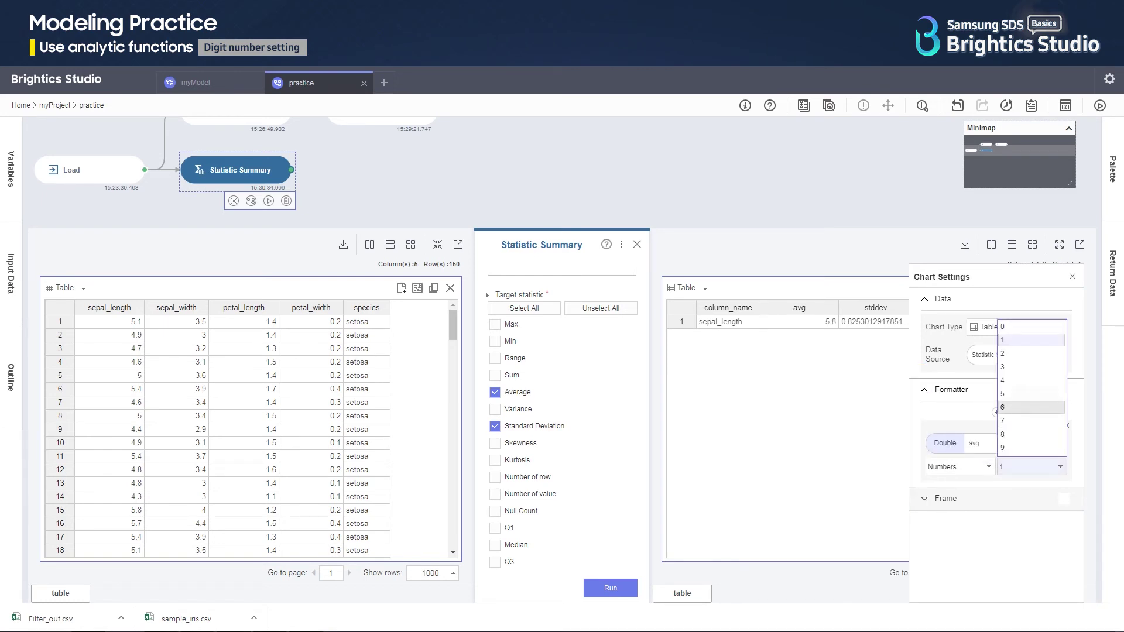
click(1050, 354)
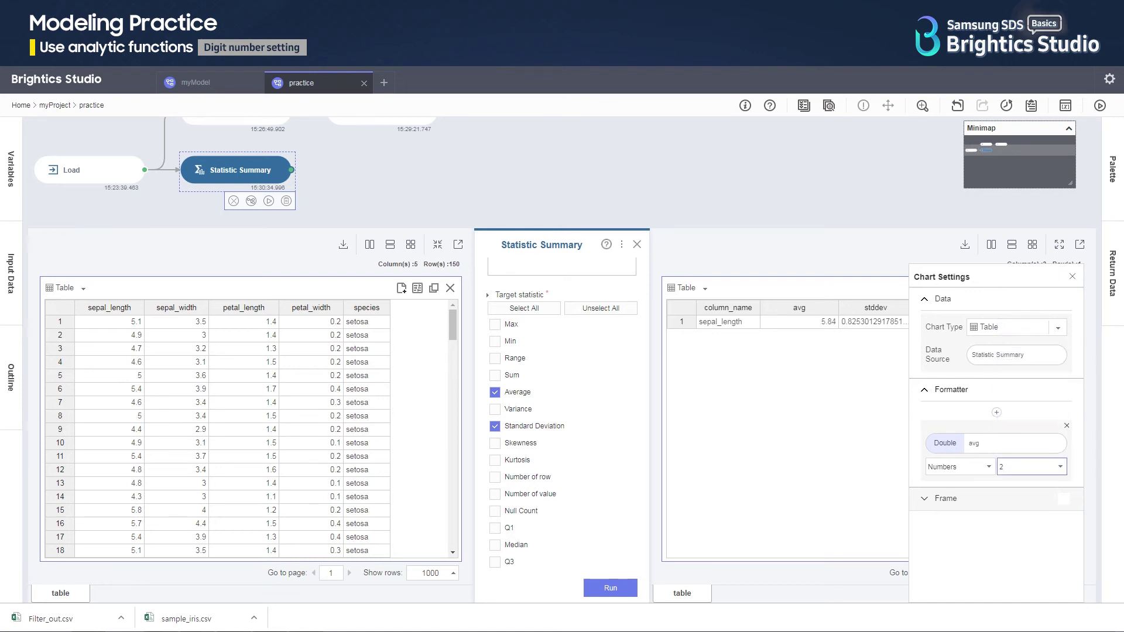
- Add a second number formatter to the result table showing stddev with 4 decimal digits
click(996, 412)
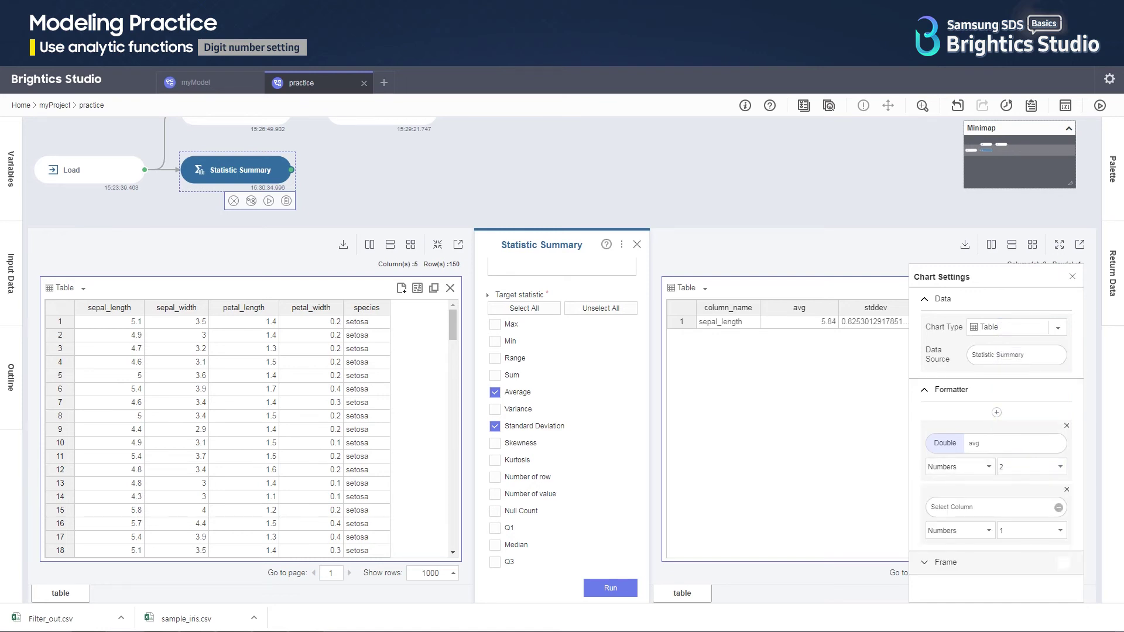
click(995, 507)
click(816, 422)
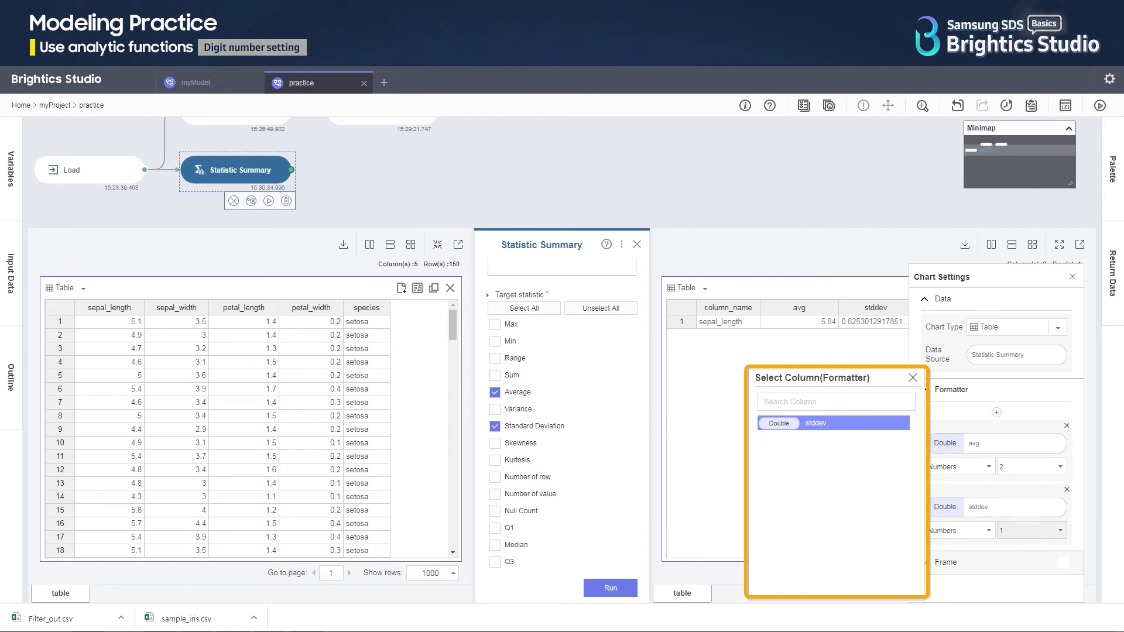
click(1031, 530)
click(1030, 443)
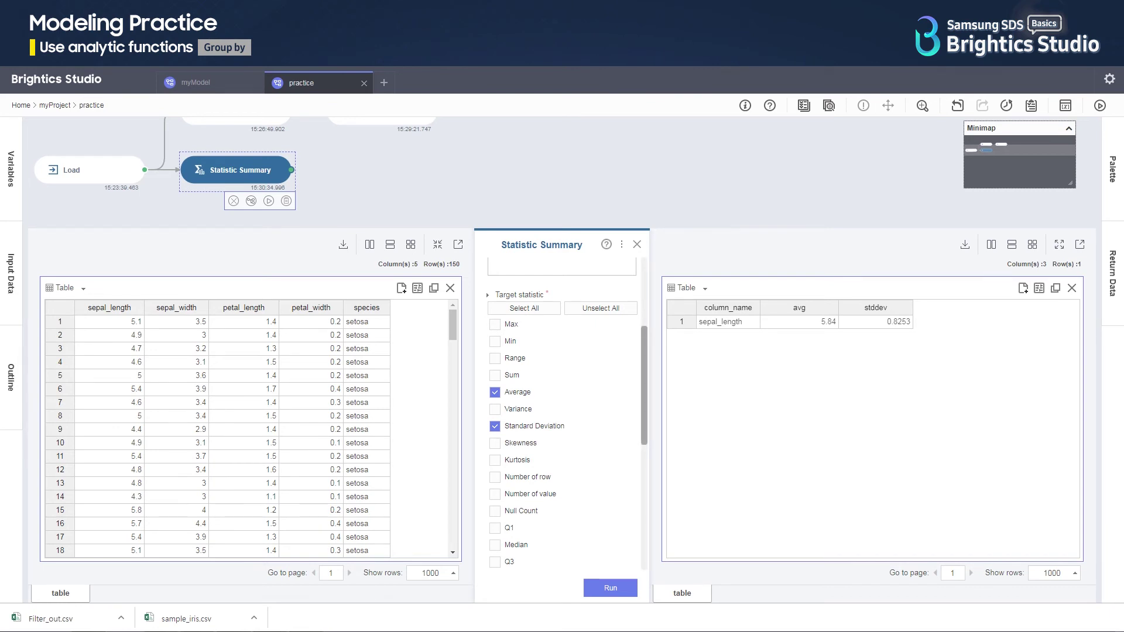
- Group the Statistic Summary by the species column and rerun the function
scroll(562, 410, down, 6)
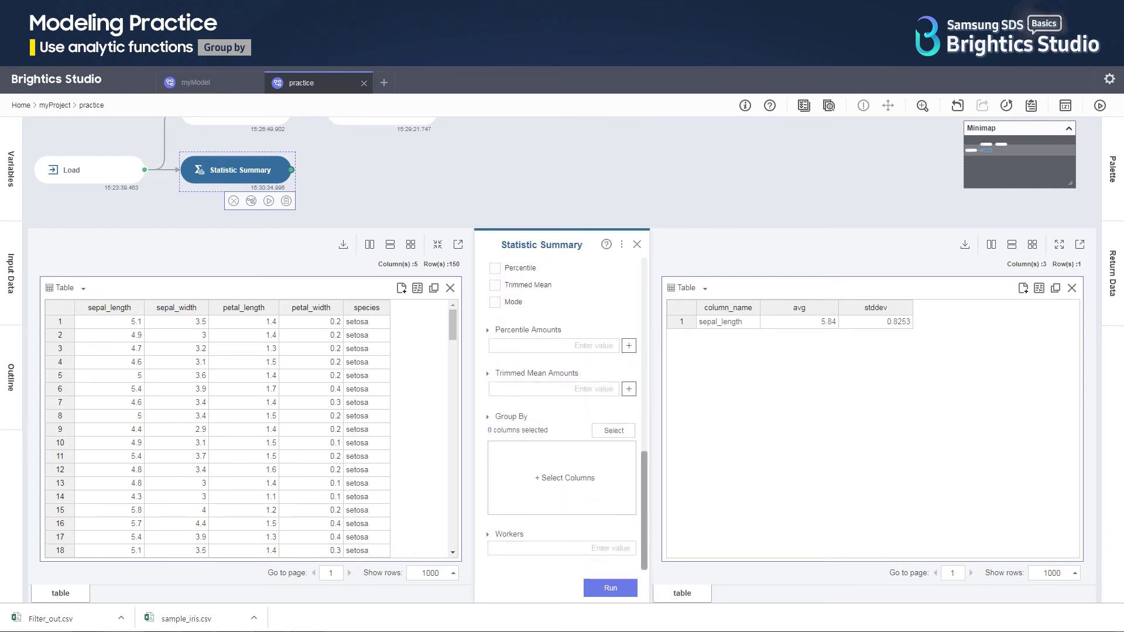
click(632, 434)
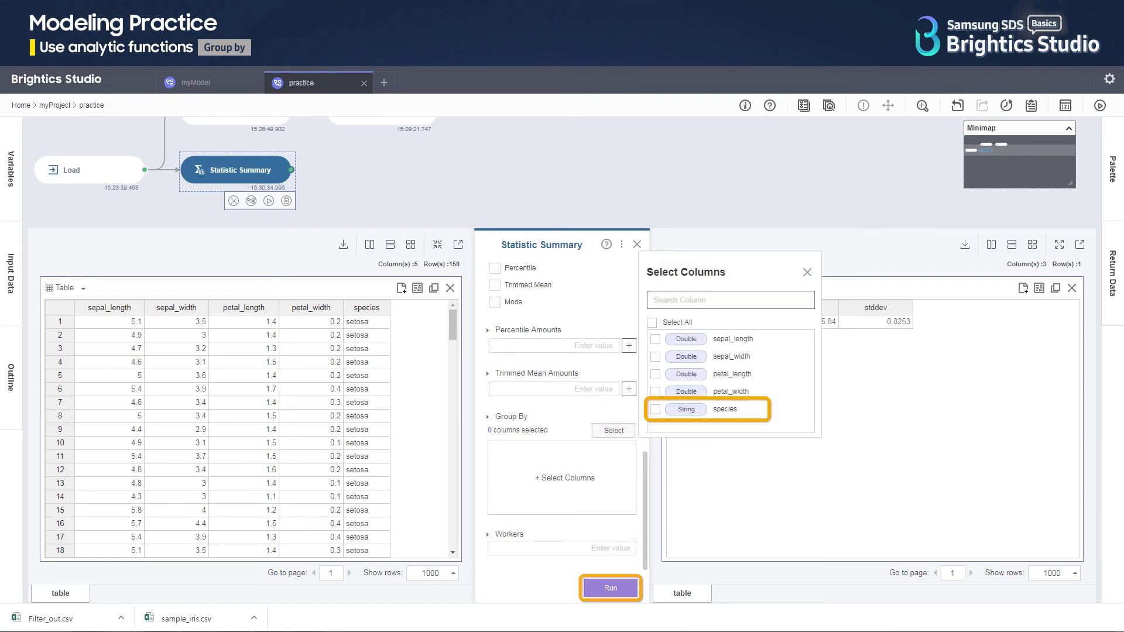
click(655, 409)
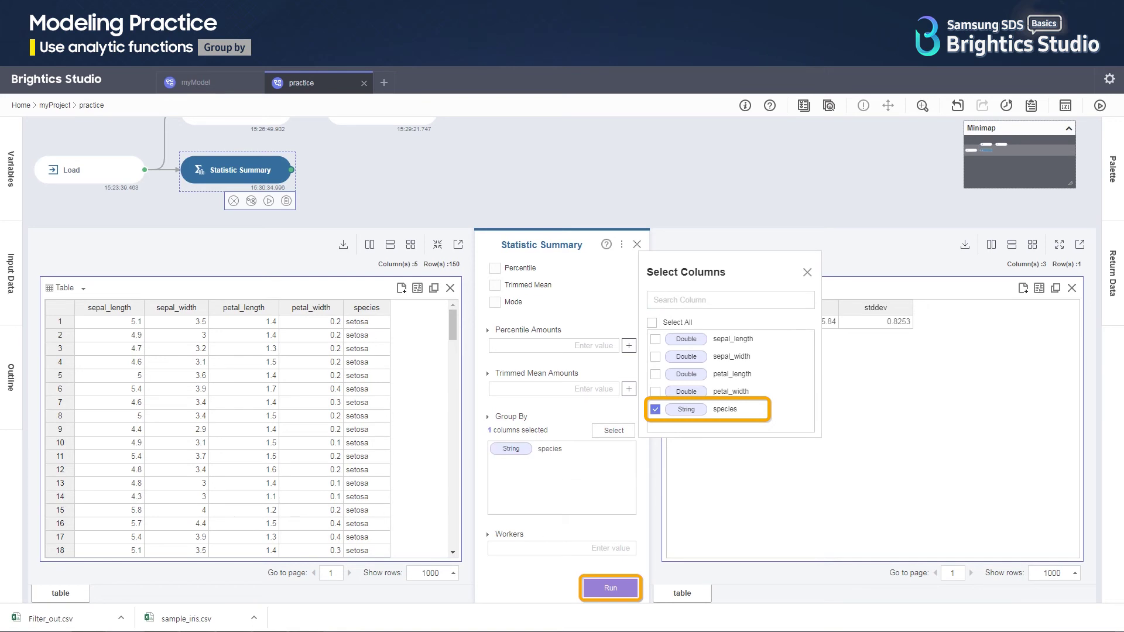
click(610, 587)
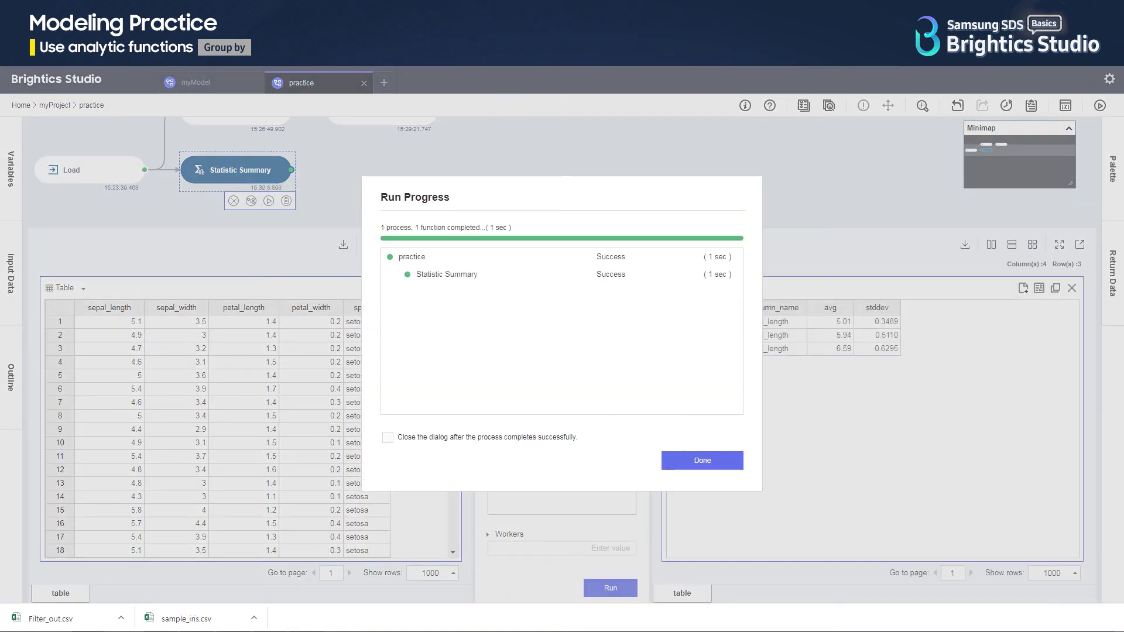
click(702, 460)
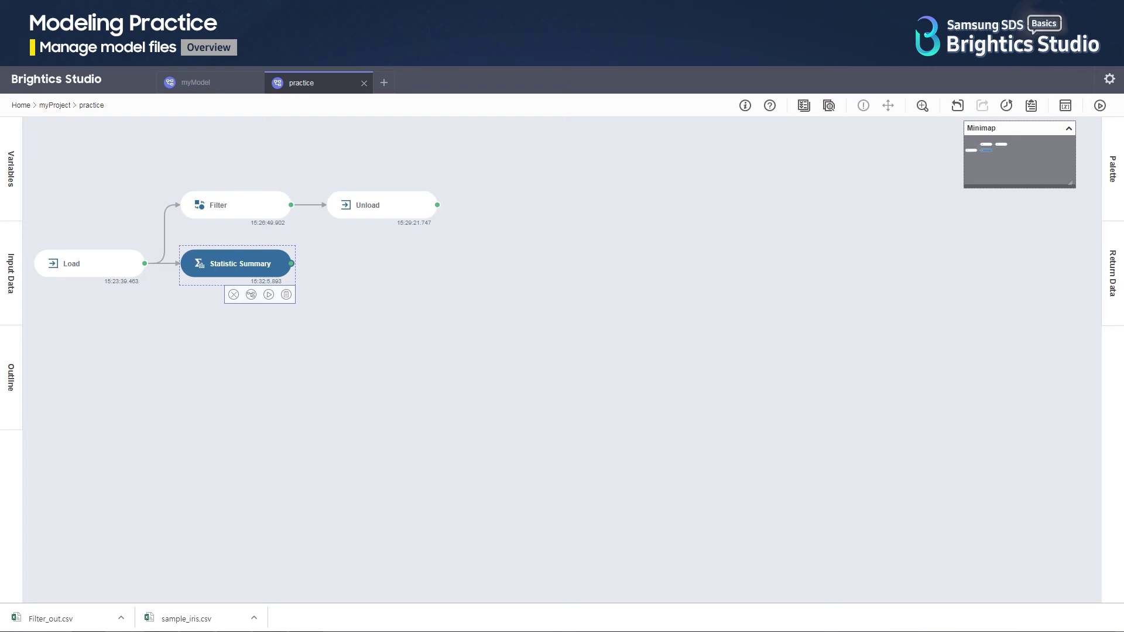
- Return to the project's model list and duplicate the practice model as practice_copy in myProject
click(106, 82)
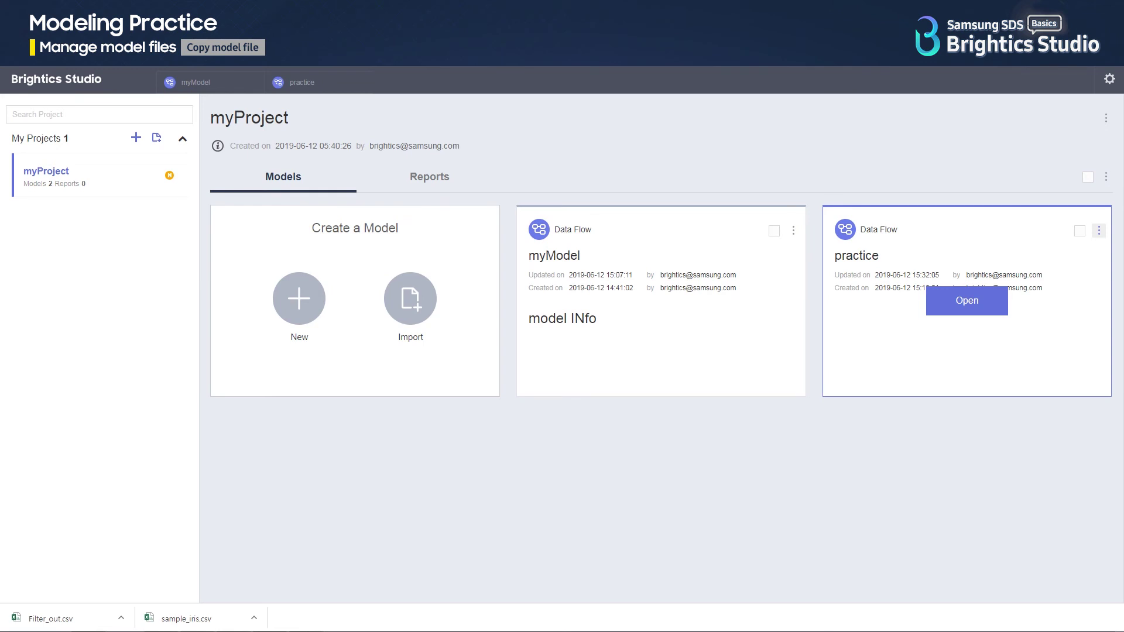
click(1098, 230)
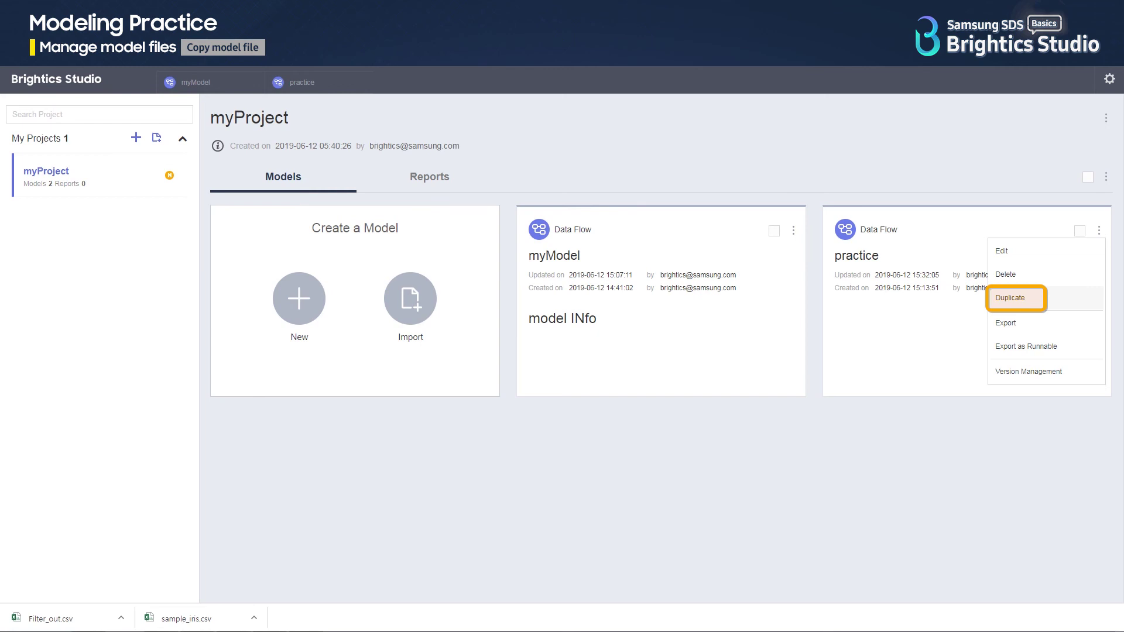
click(1016, 298)
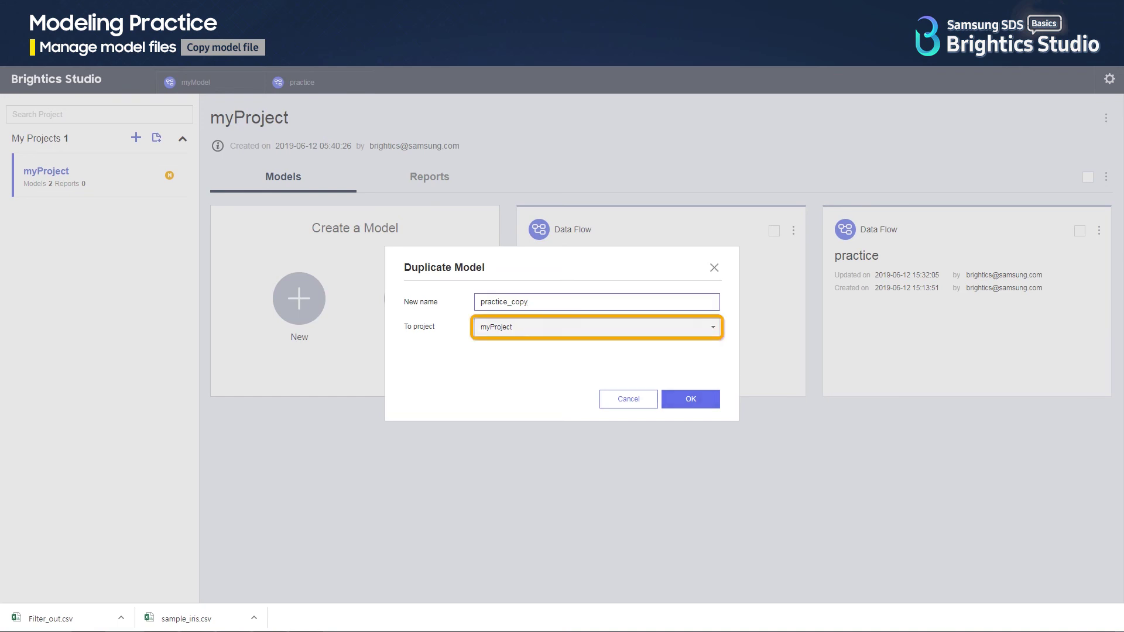
click(712, 328)
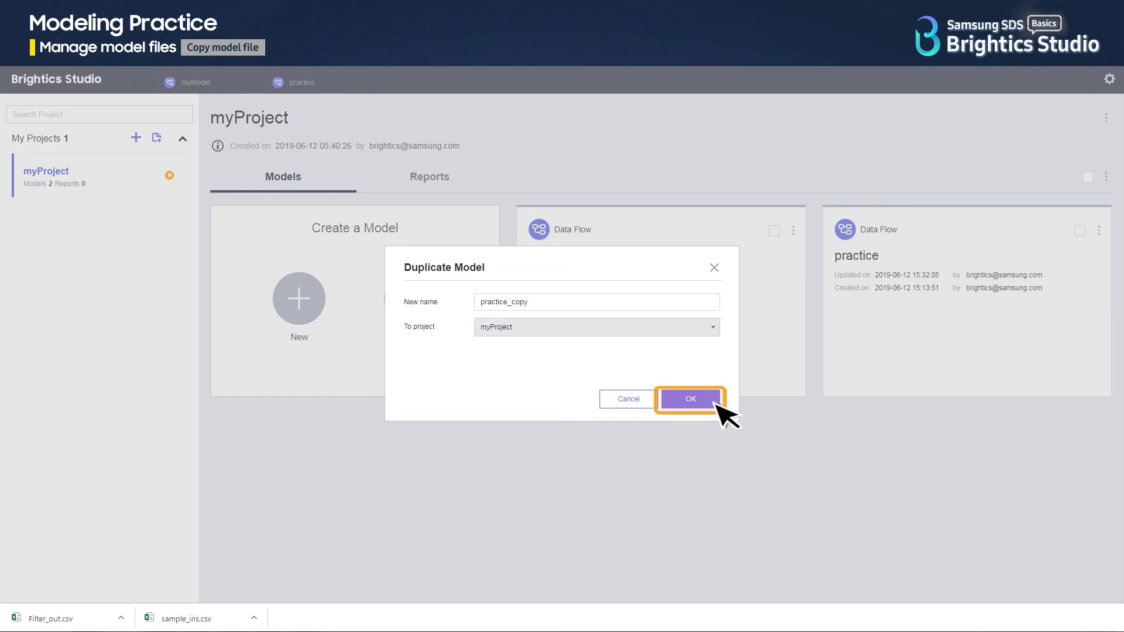
click(691, 398)
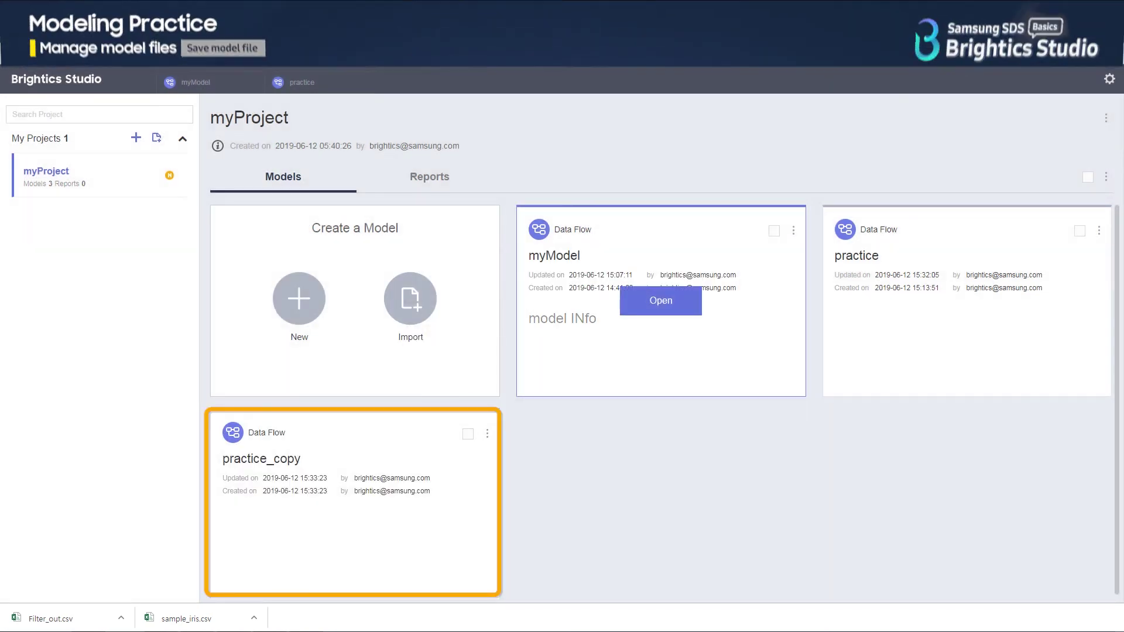
- Export the original practice model, including the data flows along with the selected model
click(1099, 231)
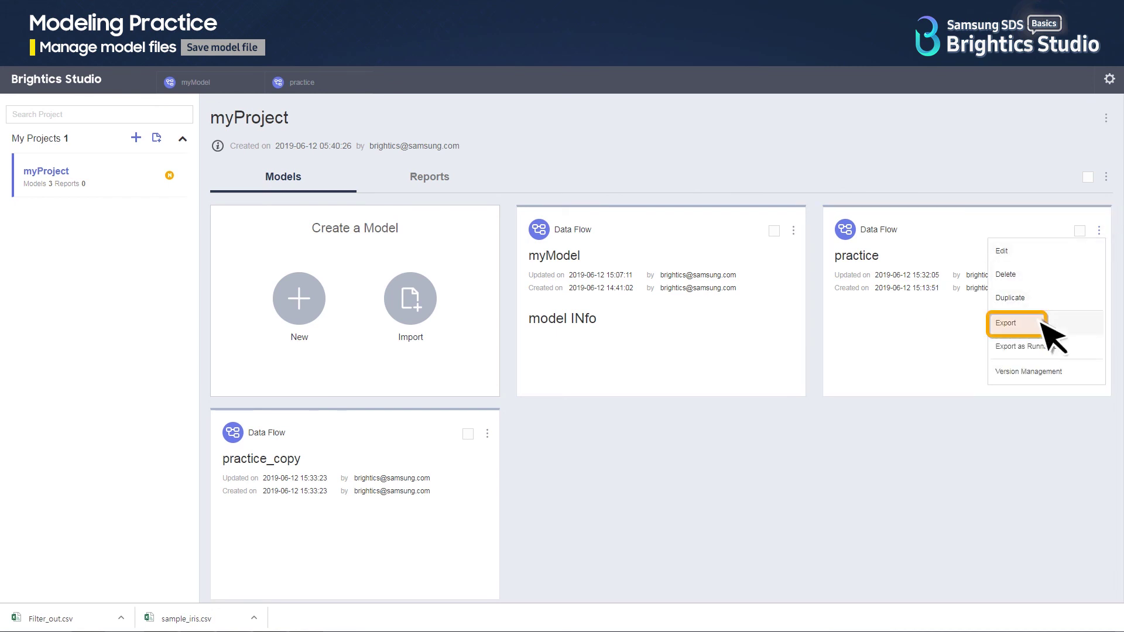
click(1012, 322)
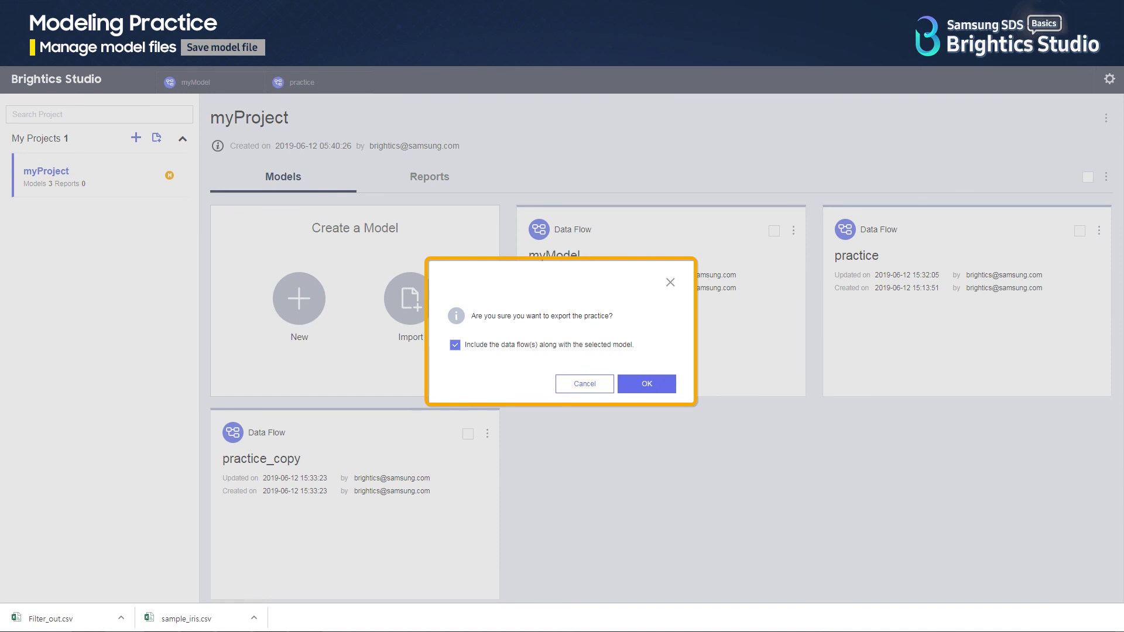
click(647, 383)
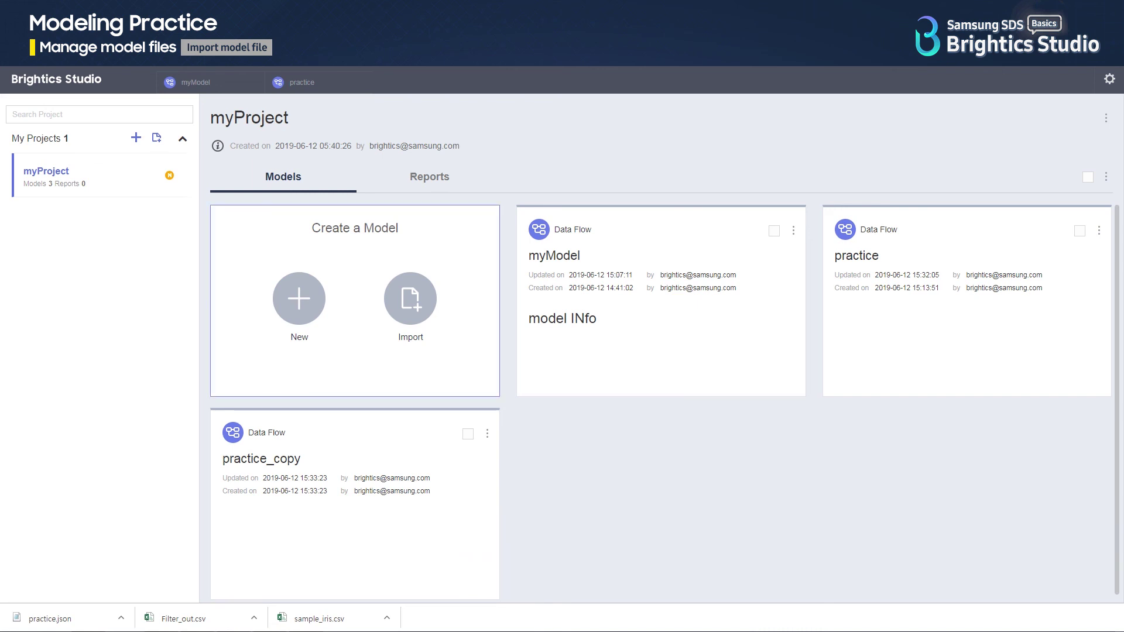
- Import the model file practice.json from the SDS_brightici download folder into myProject
click(396, 301)
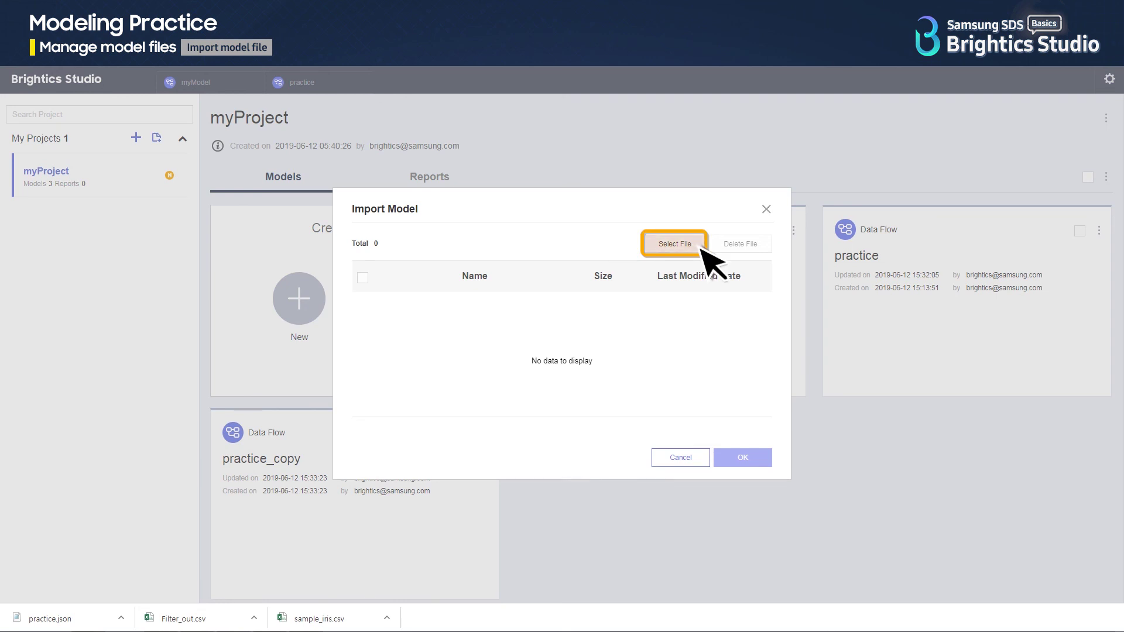
click(674, 243)
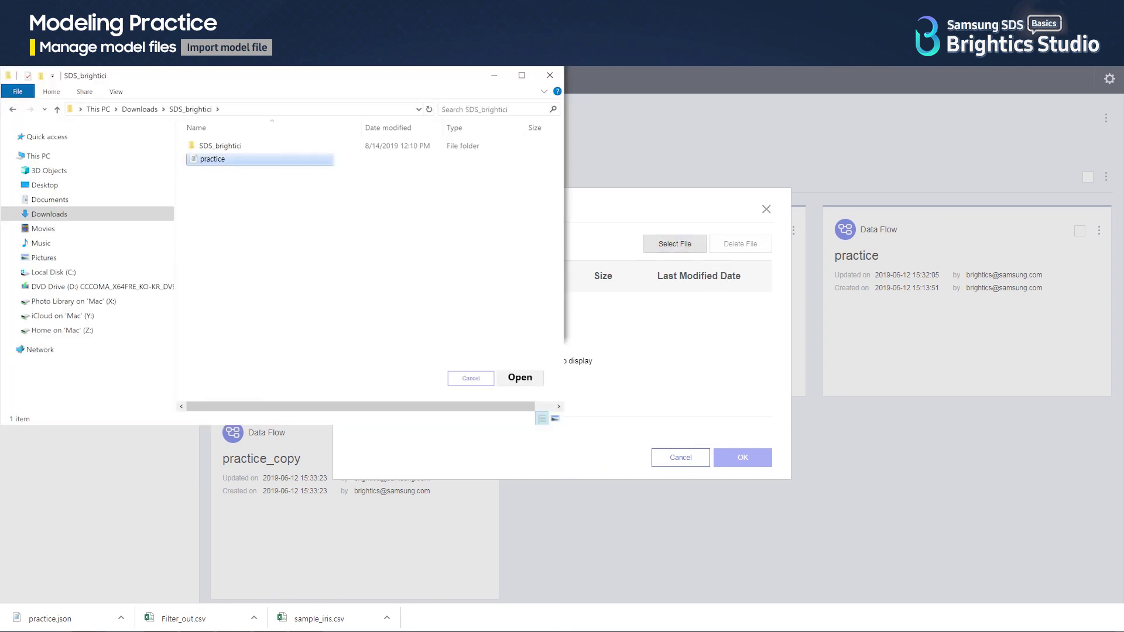
click(520, 377)
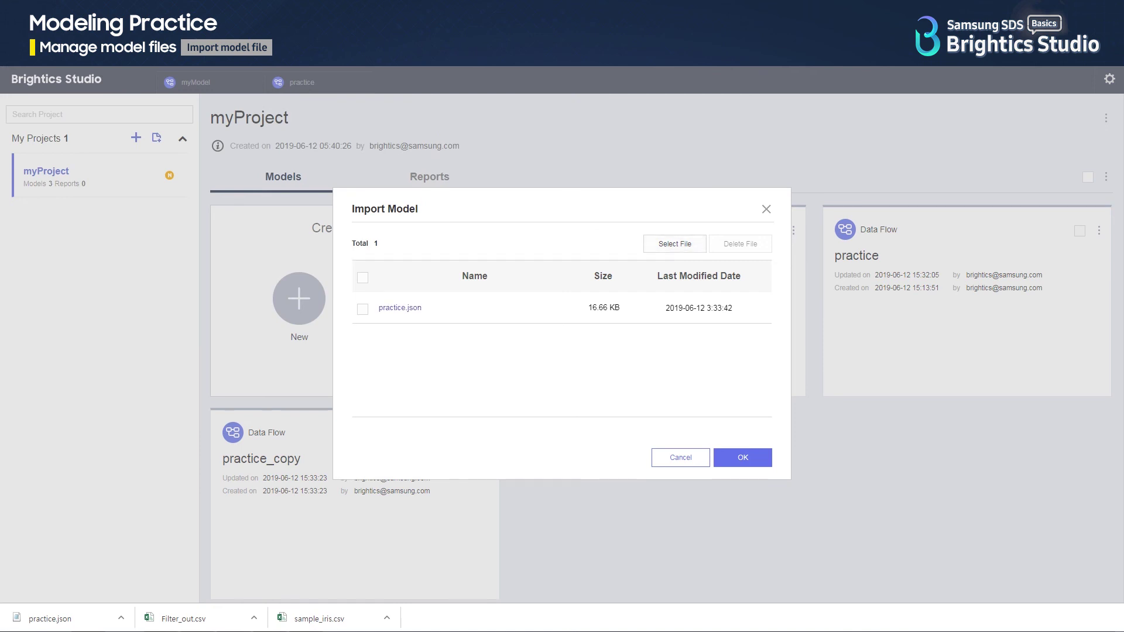
click(755, 458)
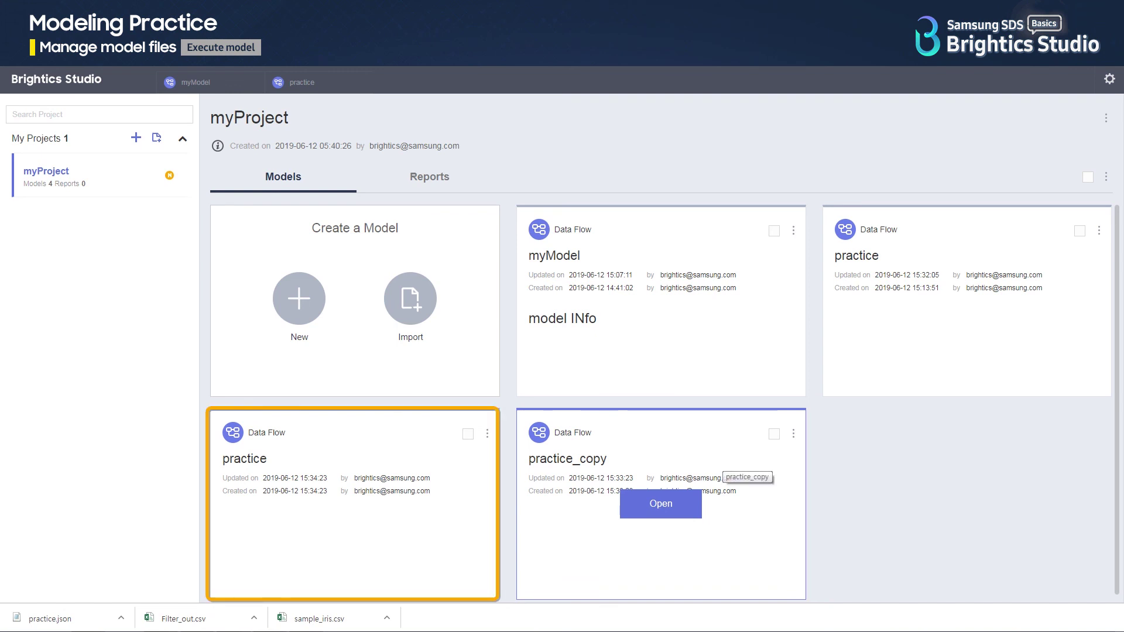
- Open the newly imported practice model, check its Load and Statistic Summary settings, and run the Load function
click(354, 504)
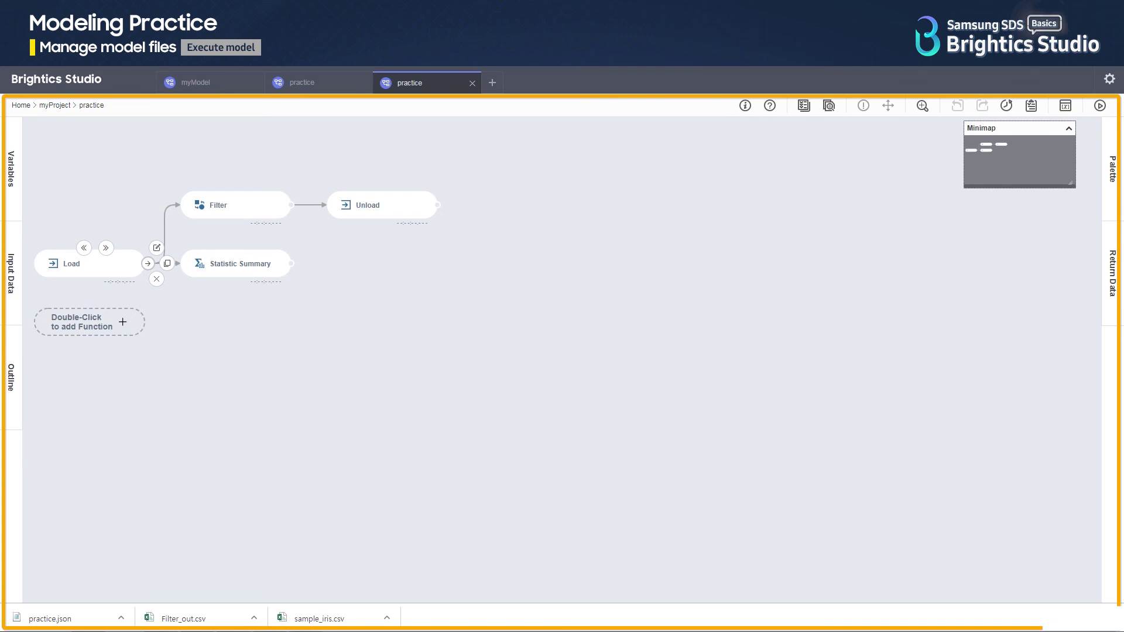
double_click(89, 264)
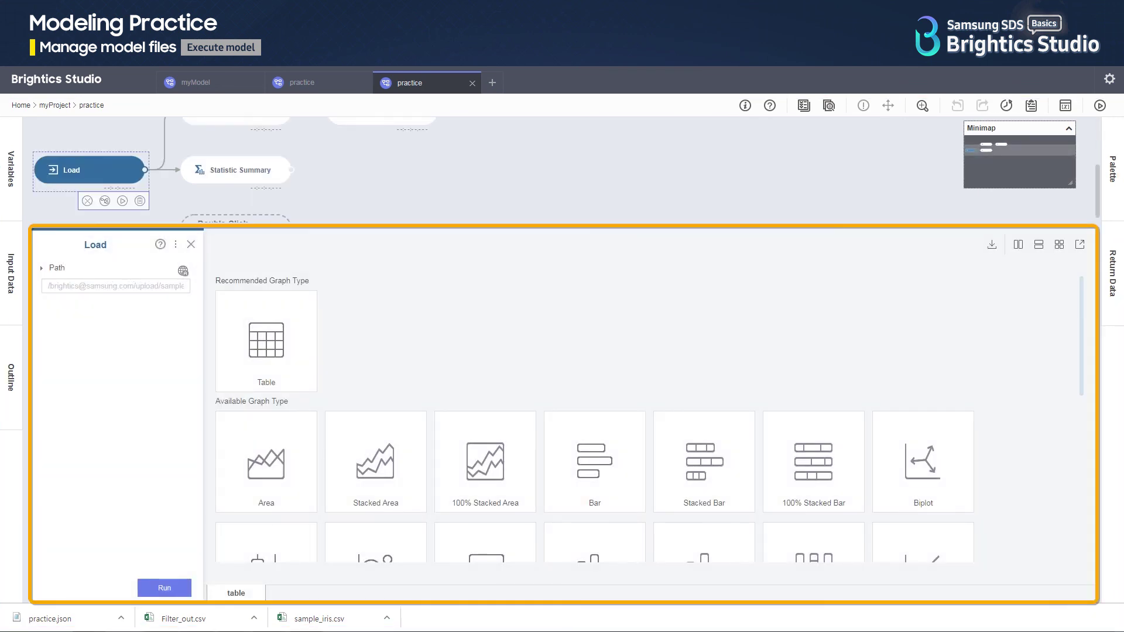
click(240, 170)
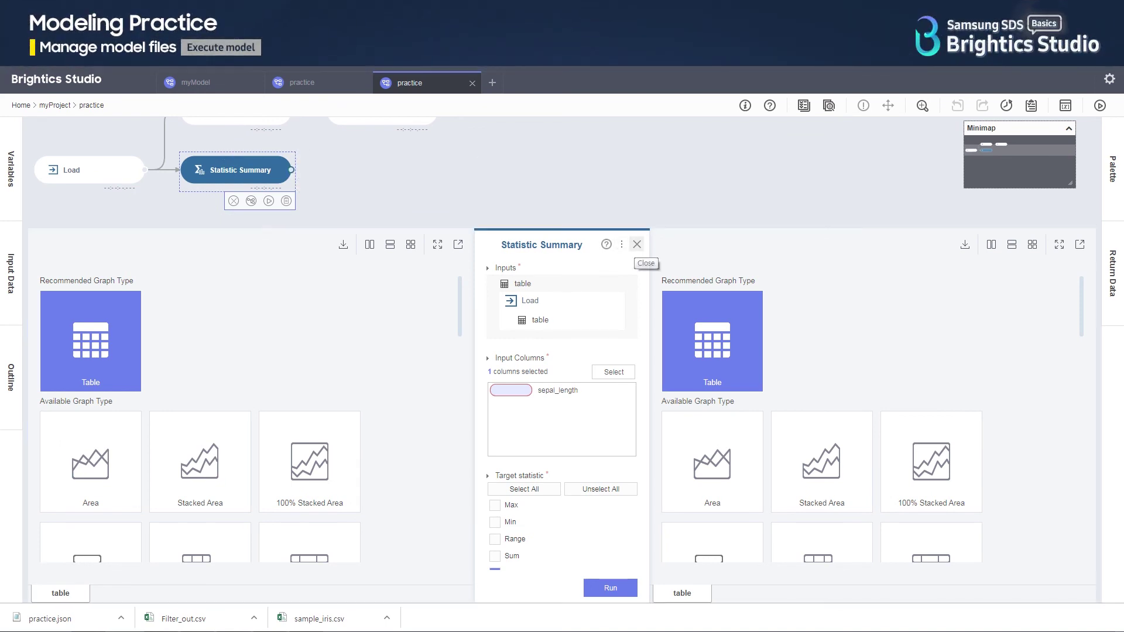
click(637, 244)
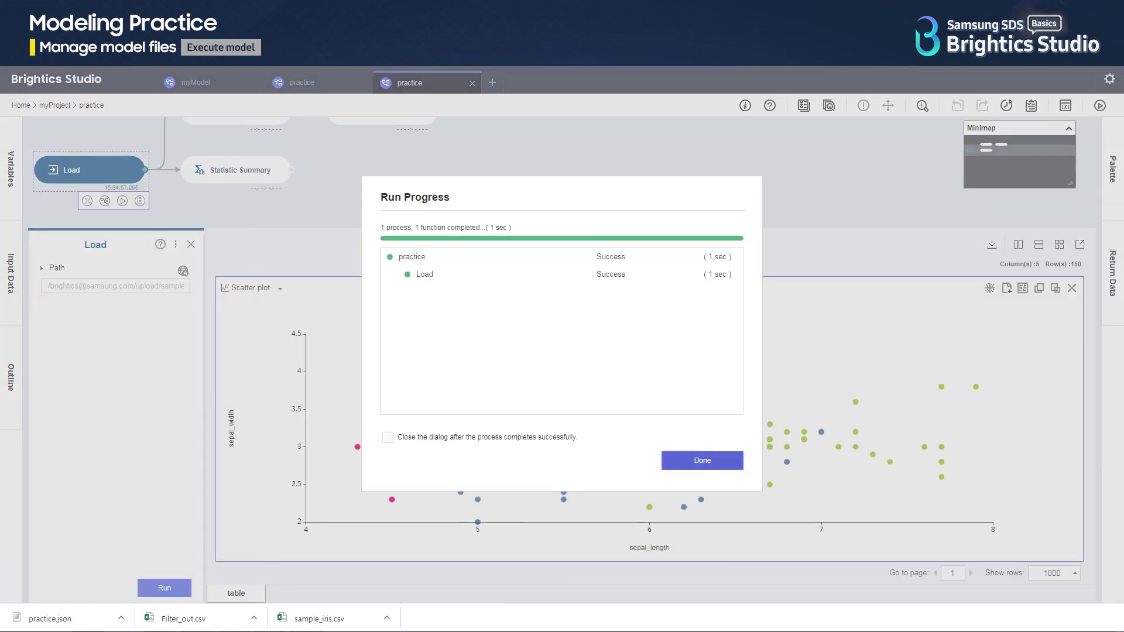
click(702, 461)
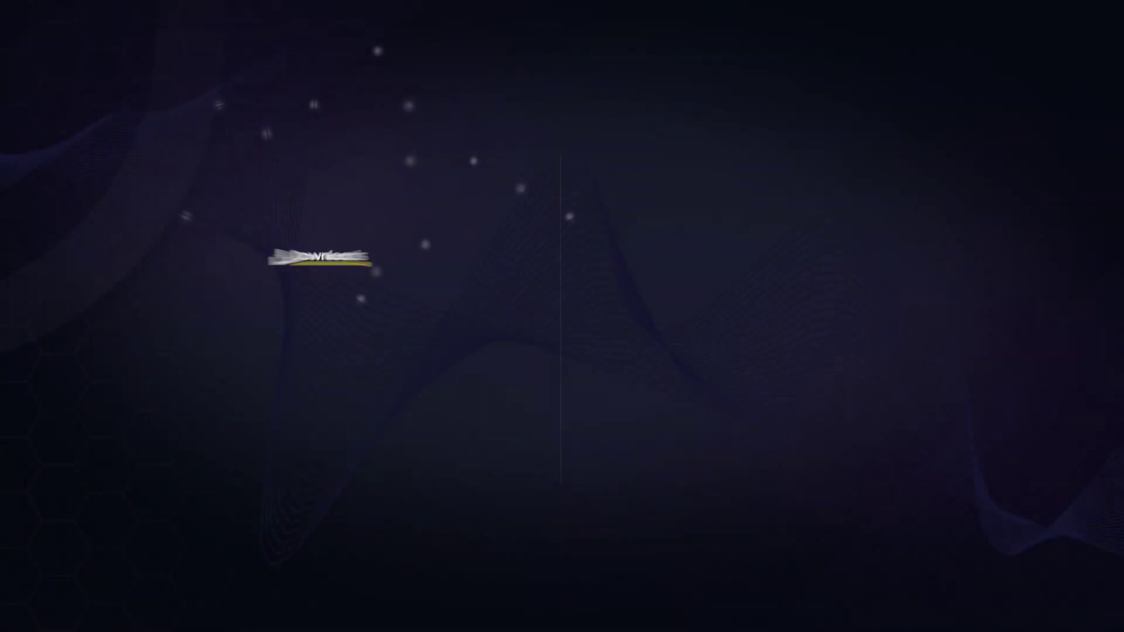